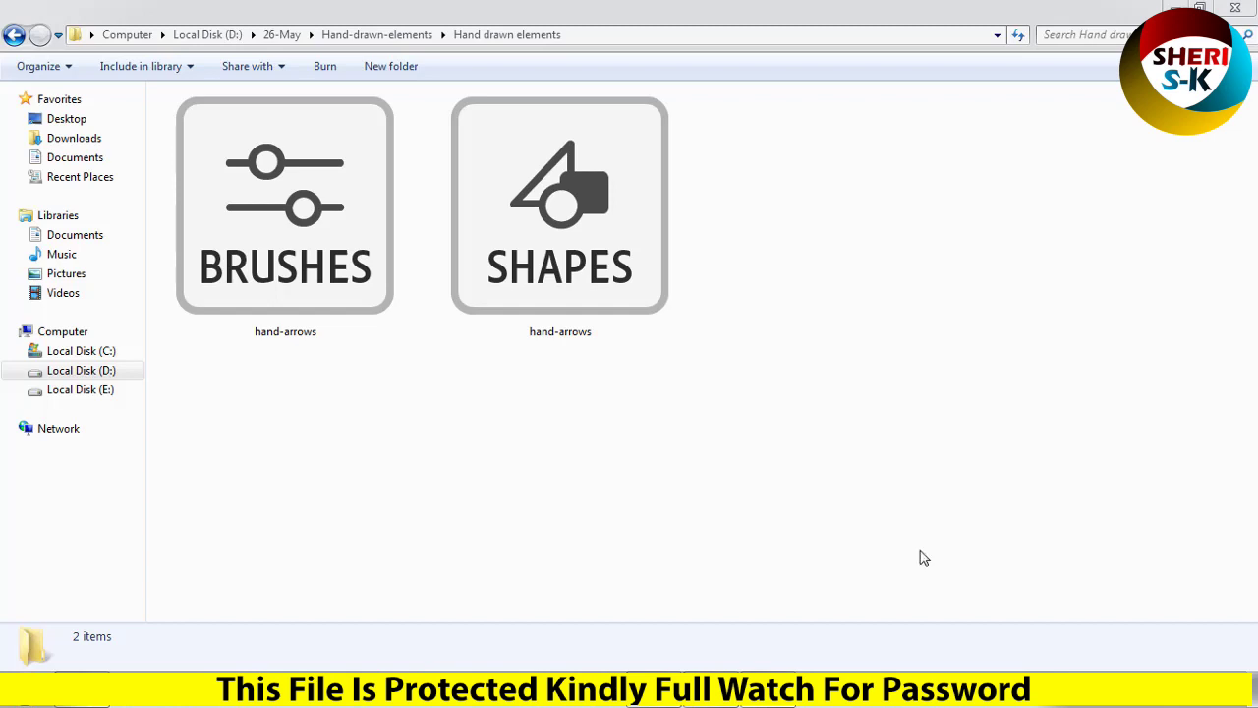
Double-click the hand-arrows brushes file in Explorer so Photoshop loads the brush set.
double_click(343, 225)
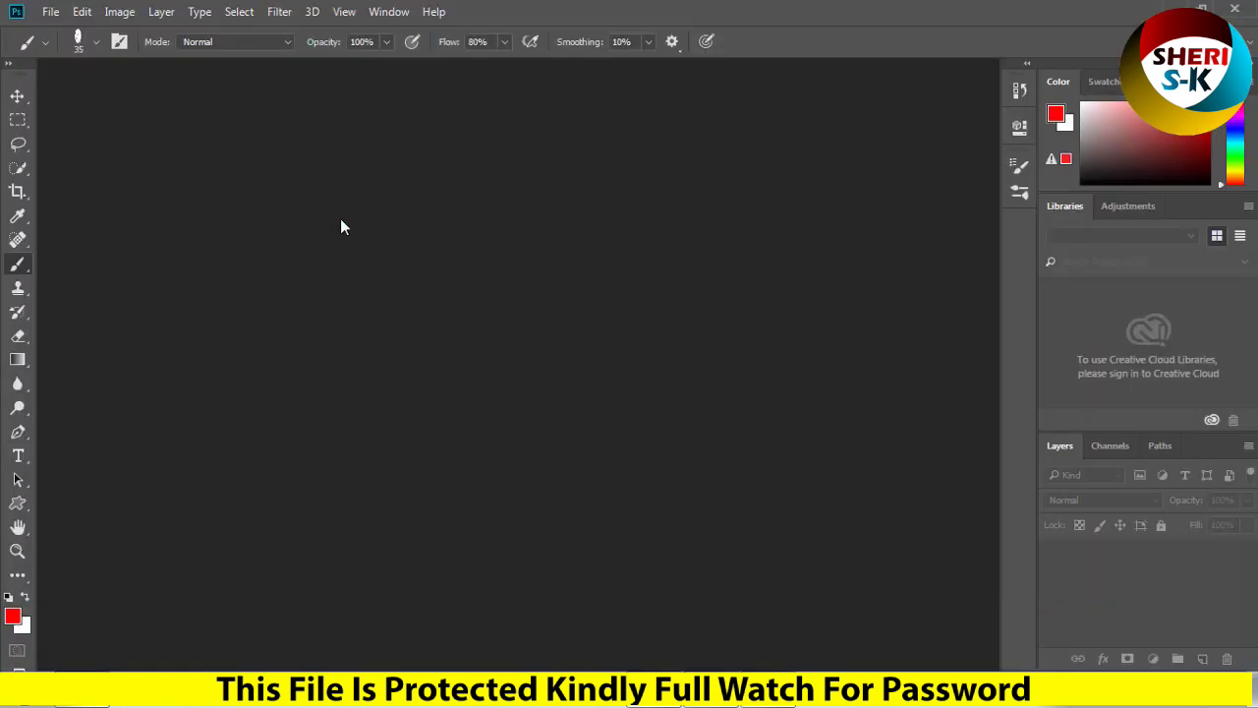
Create a new HDV/HDTV 720p document (1280×720 px, 72 ppi).
left_click(51, 13)
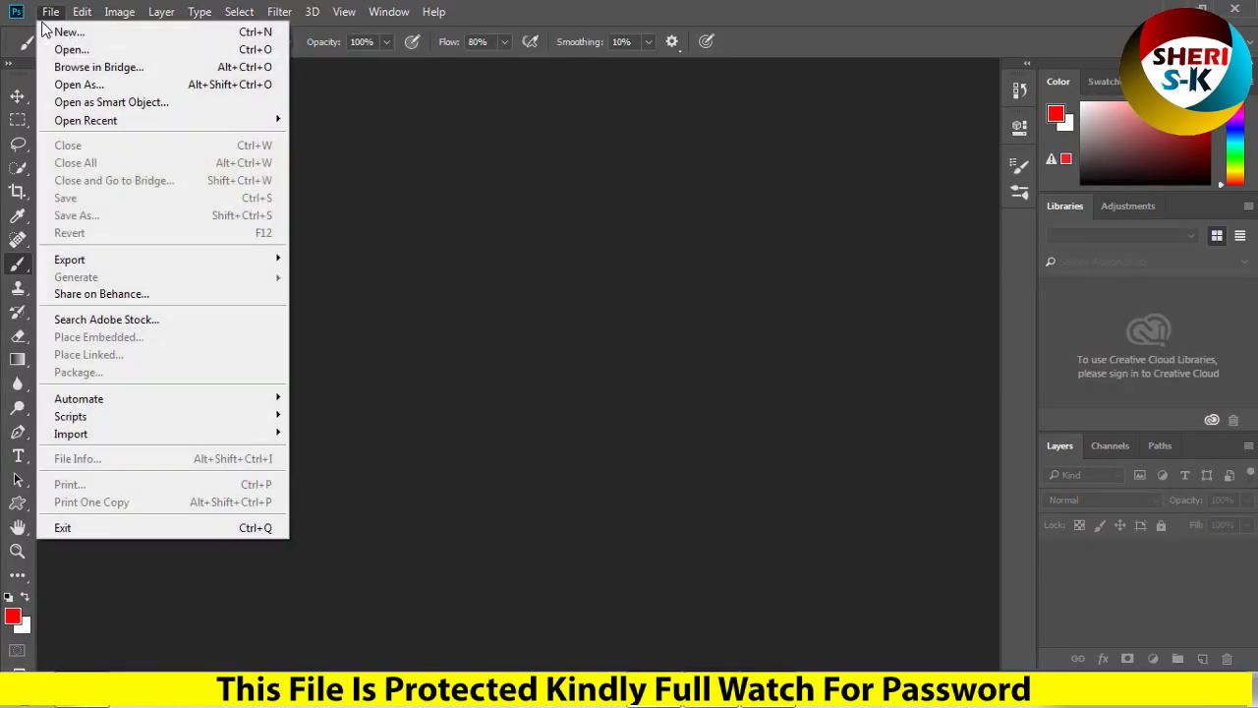
left_click(51, 14)
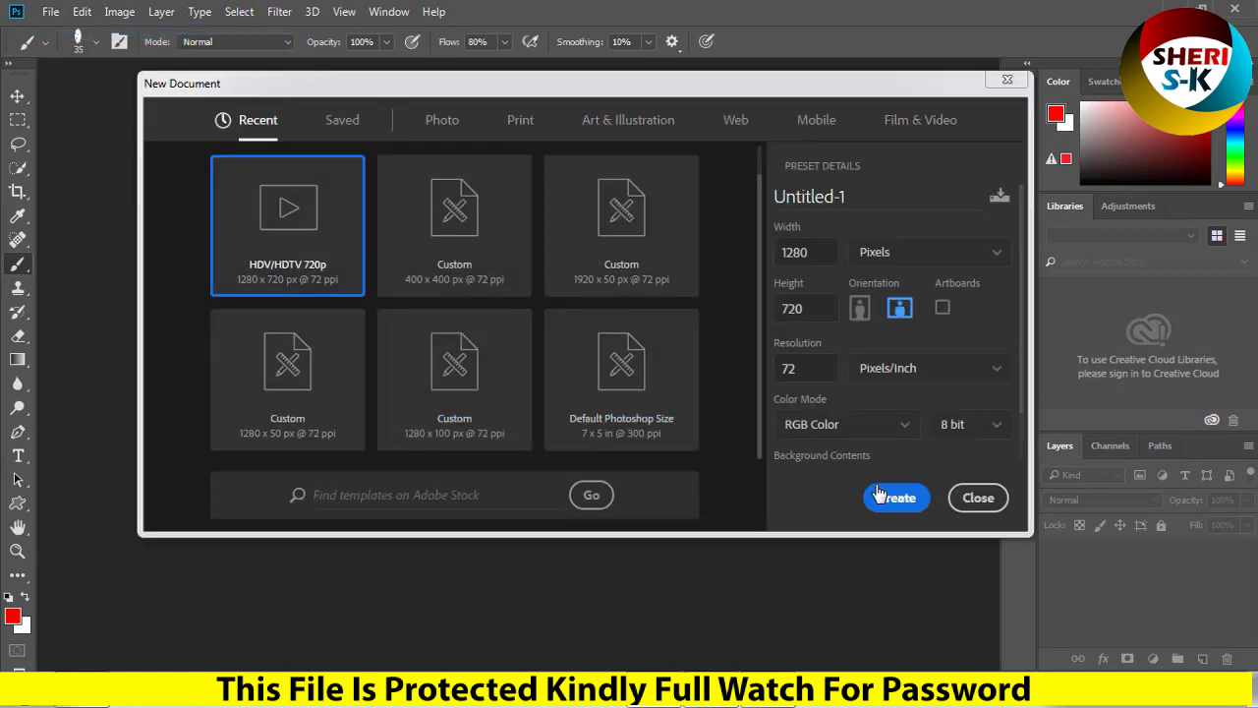
left_click(880, 497)
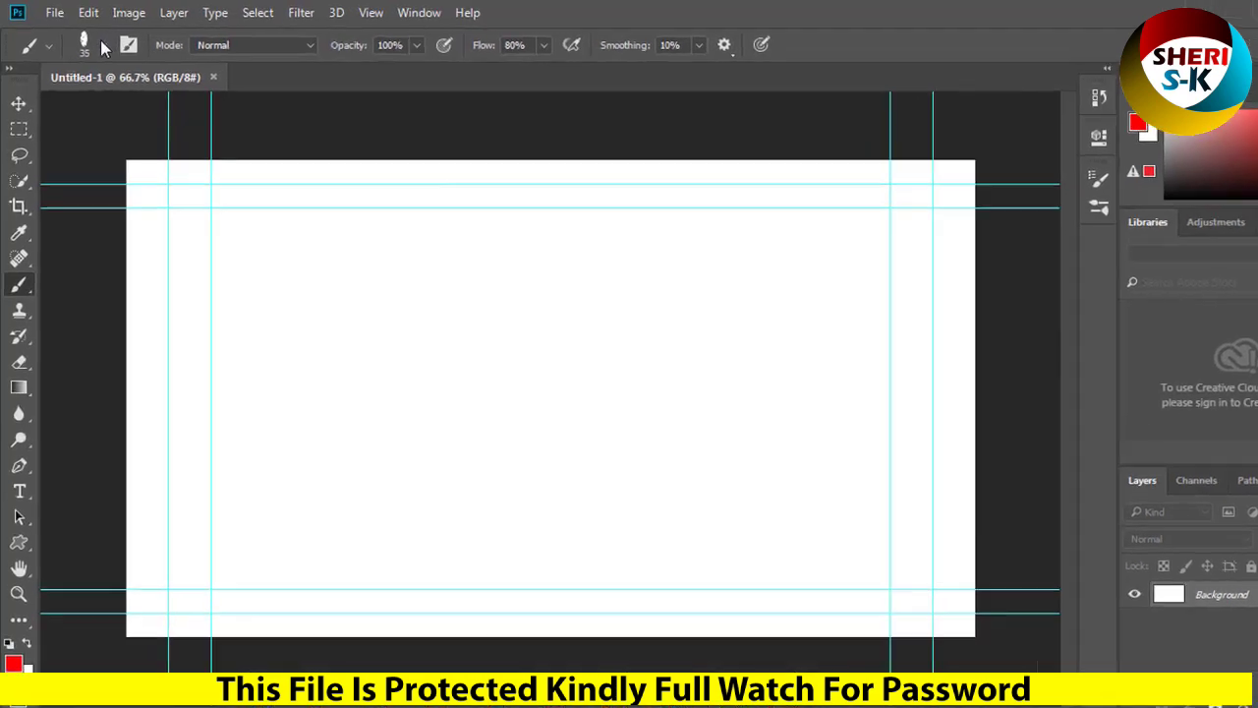
Select the ARRO1 brush from the expanded hand-arrows brush set.
left_click(100, 40)
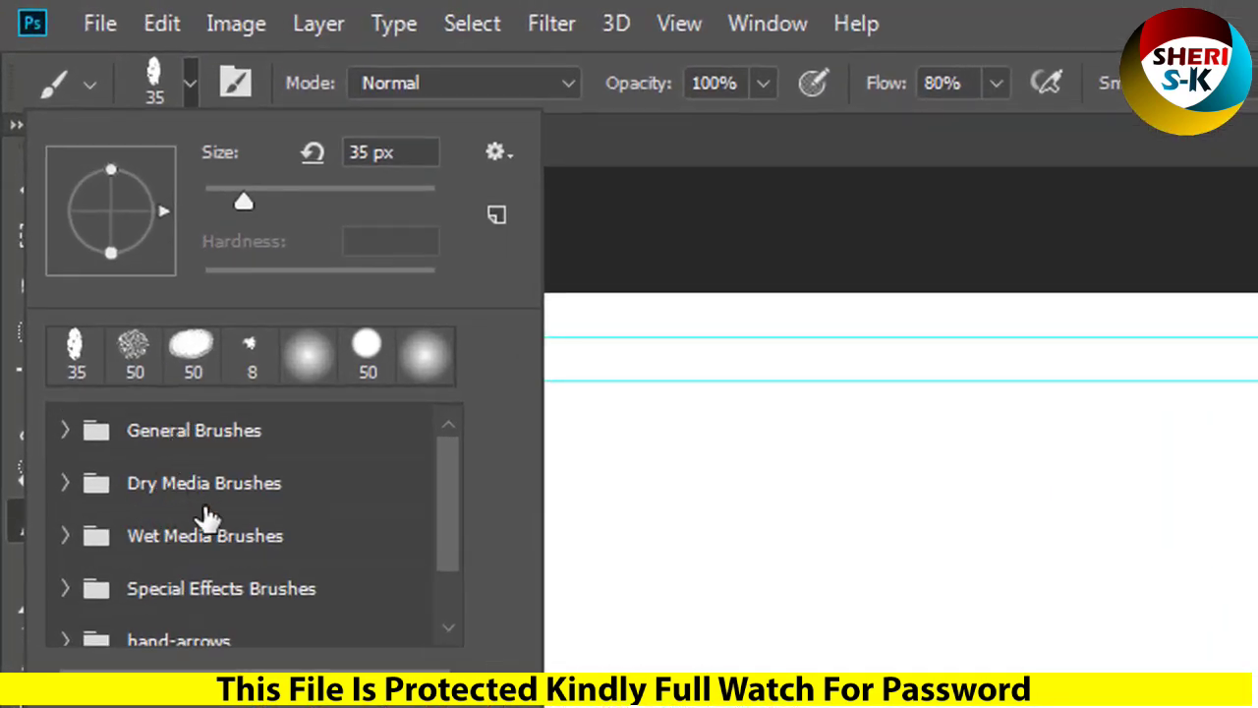
scroll(207, 521, "down", 1)
scroll(202, 609, "down", 1)
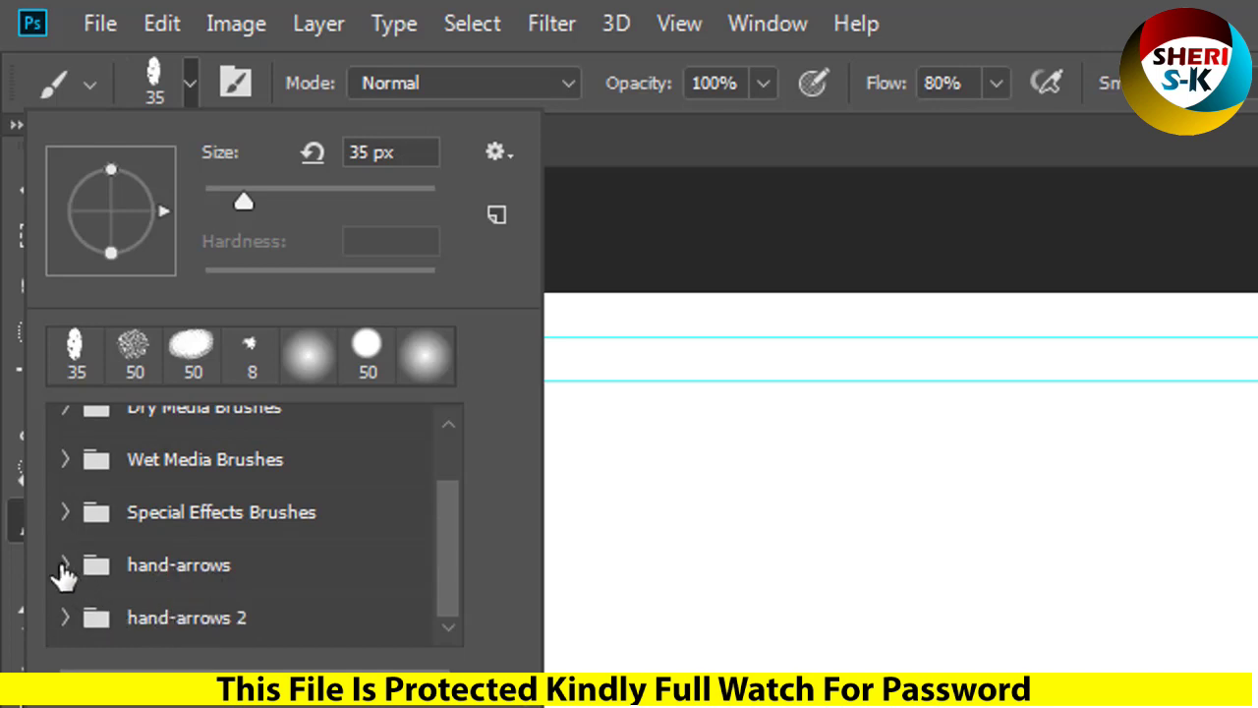
left_click(64, 566)
scroll(248, 611, "down", 1)
scroll(248, 611, "down", 2)
scroll(251, 611, "down", 1)
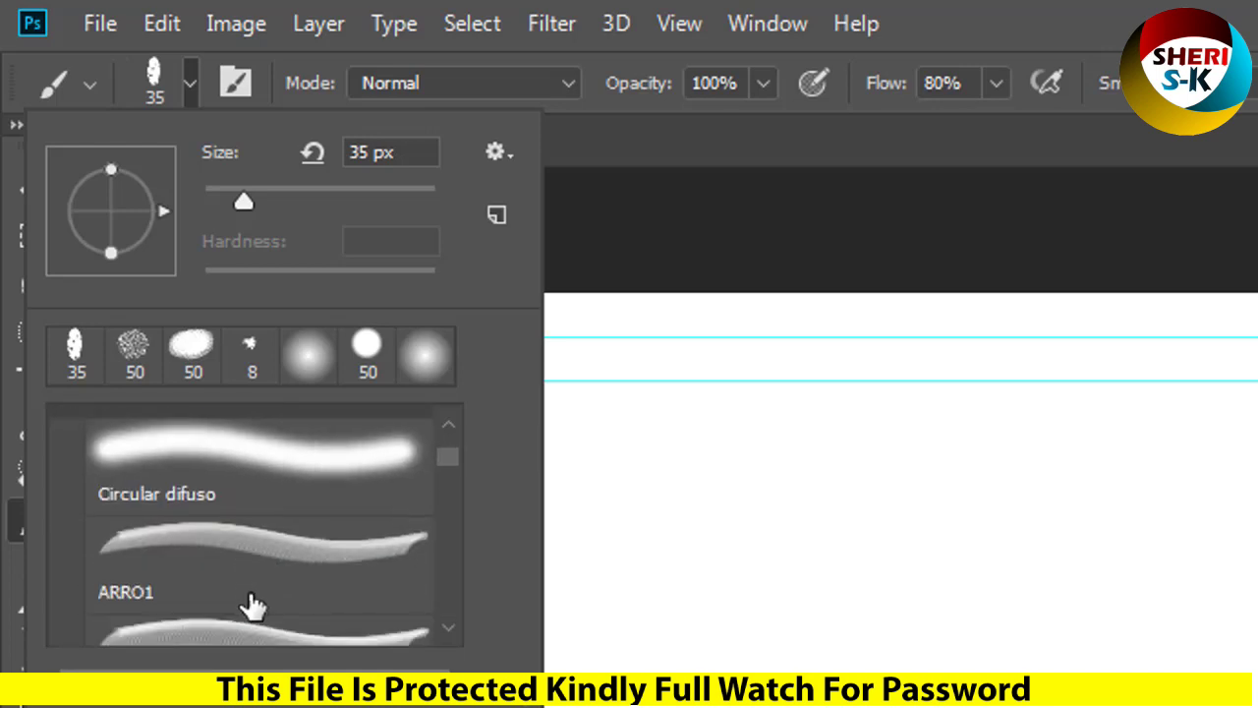
left_click(235, 552)
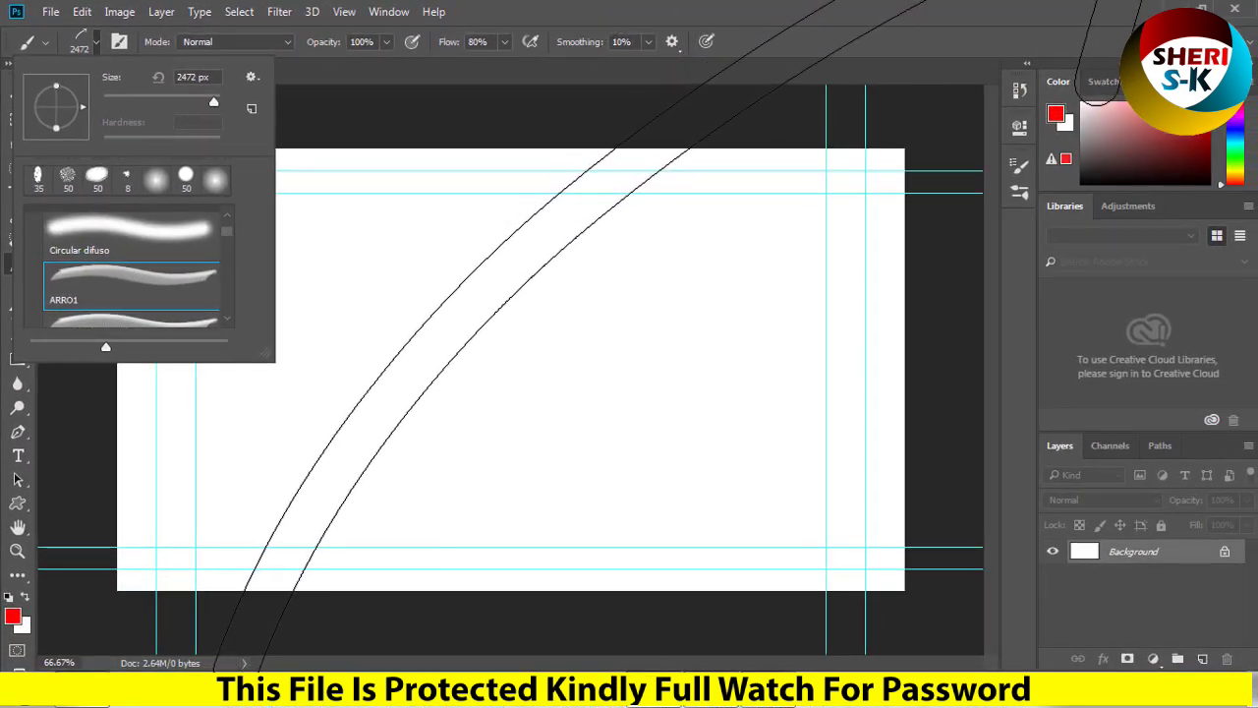
left_click(736, 81)
Shrink the brush to 250 px and stamp three red arrows on the left half.
key("bracketleft")
key("bracketleft")
key("bracketleft")
key("bracketleft")
key("bracketleft")
key("bracketleft")
key("bracketleft")
key("bracketleft")
key("bracketleft")
key("bracketleft")
key("bracketleft")
key("bracketleft")
key("bracketleft")
key("bracketleft")
key("bracketleft")
key("bracketleft")
key("bracketleft")
key("bracketleft")
key("bracketleft")
key("bracketleft")
key("bracketleft")
key("bracketleft")
left_click(281, 309)
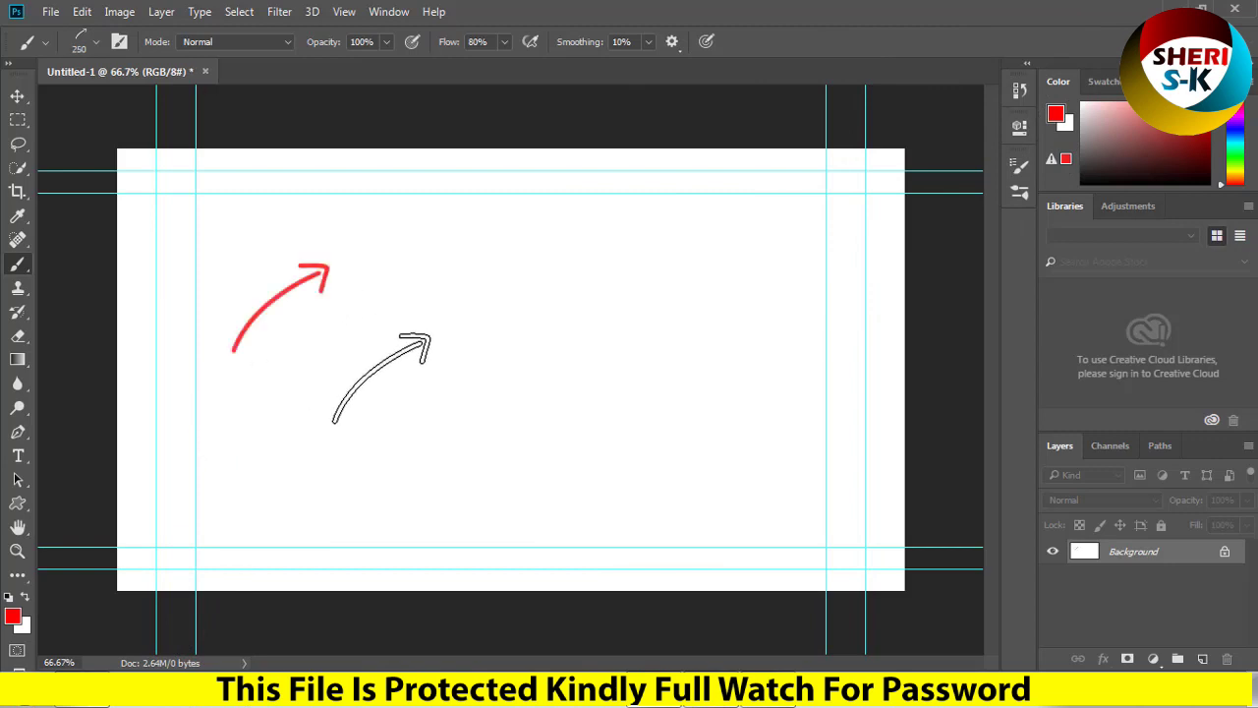
left_click(480, 444)
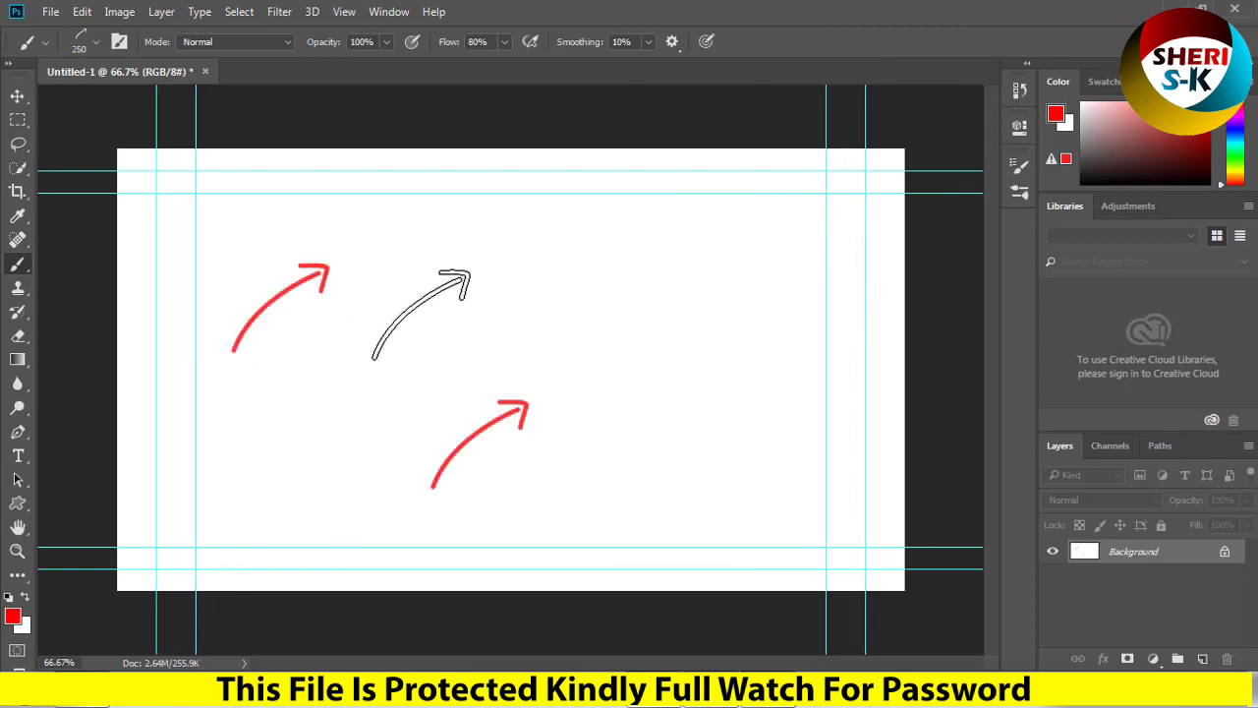
left_click(377, 350)
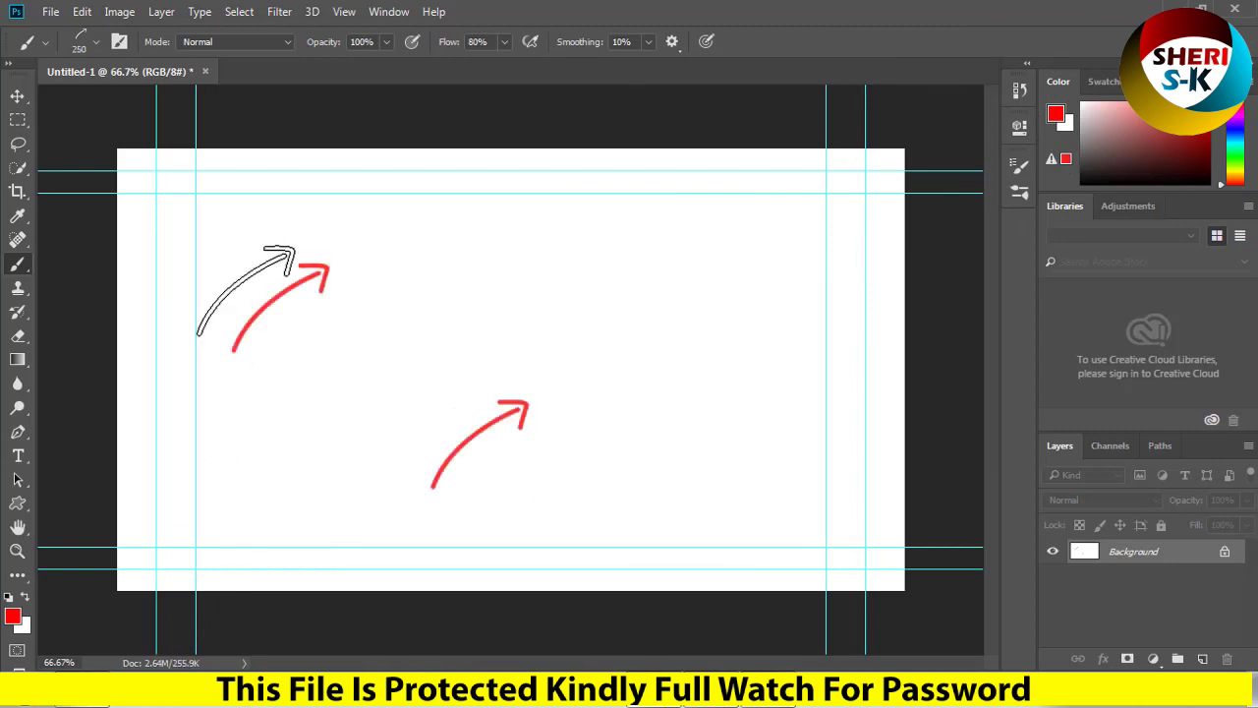
Stamp a huge red curved ARROW2 stroke, then a small red arrow at right.
left_click(96, 42)
scroll(121, 254, "down", 2)
scroll(128, 265, "down", 1)
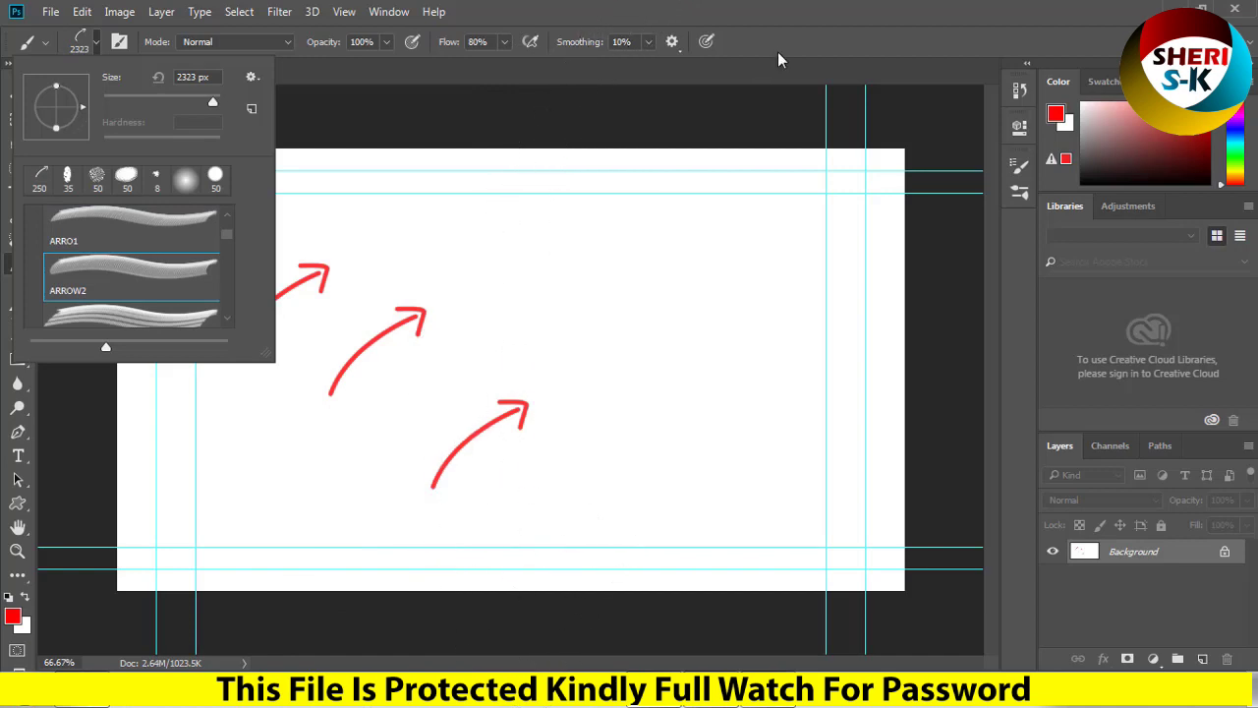
left_click(777, 122)
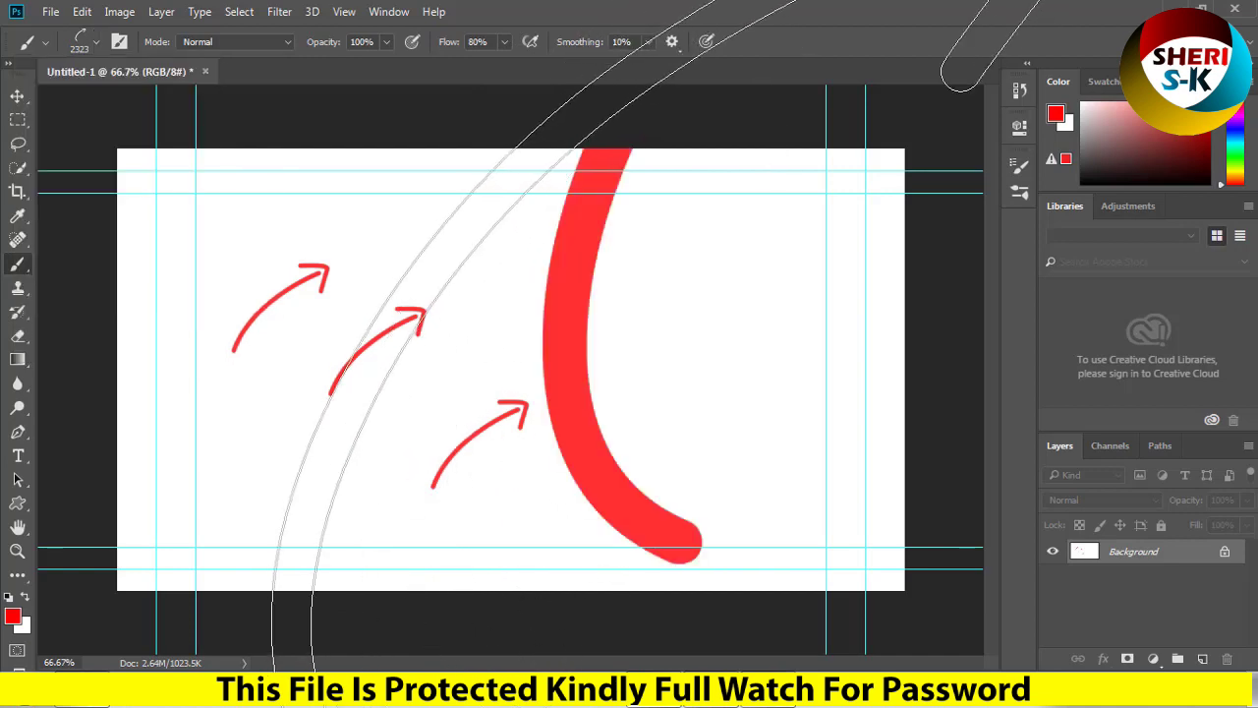
key("bracketleft")
key("bracketleft")
key("bracketleft")
key("bracketleft")
key("bracketleft")
key("bracketleft")
key("bracketleft")
key("bracketleft")
key("bracketleft")
key("bracketleft")
key("bracketleft")
key("bracketleft")
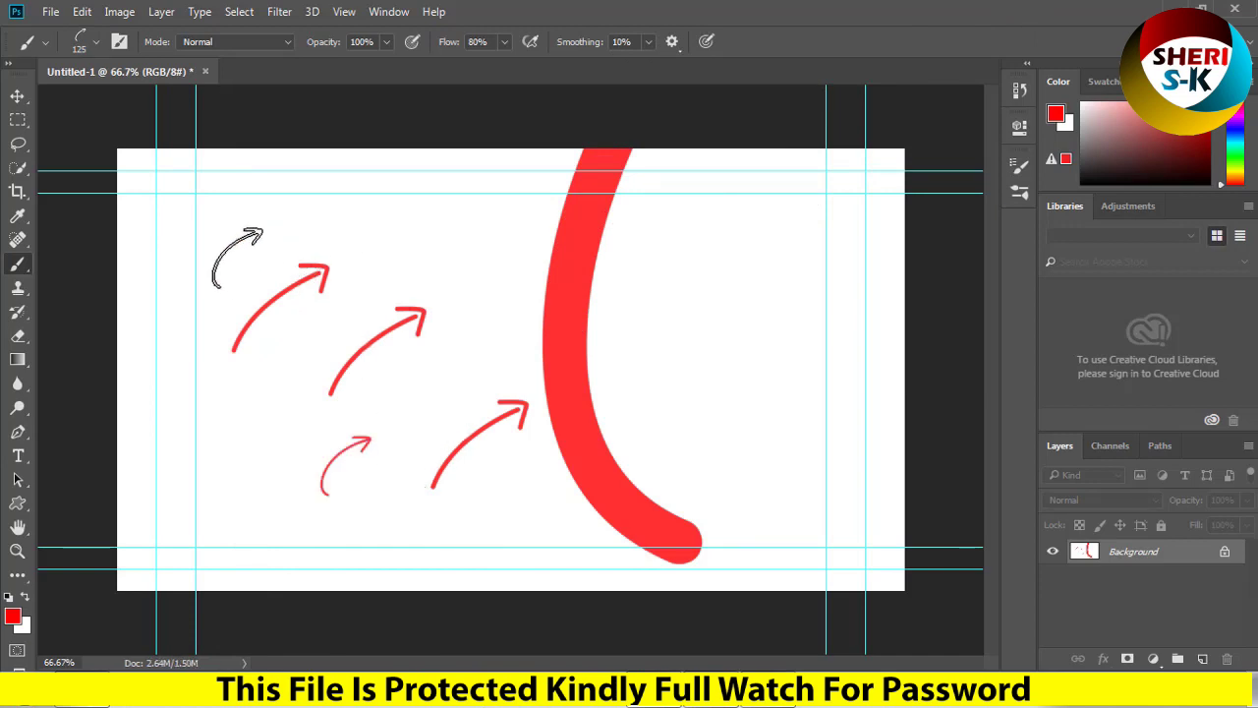
left_click(710, 279)
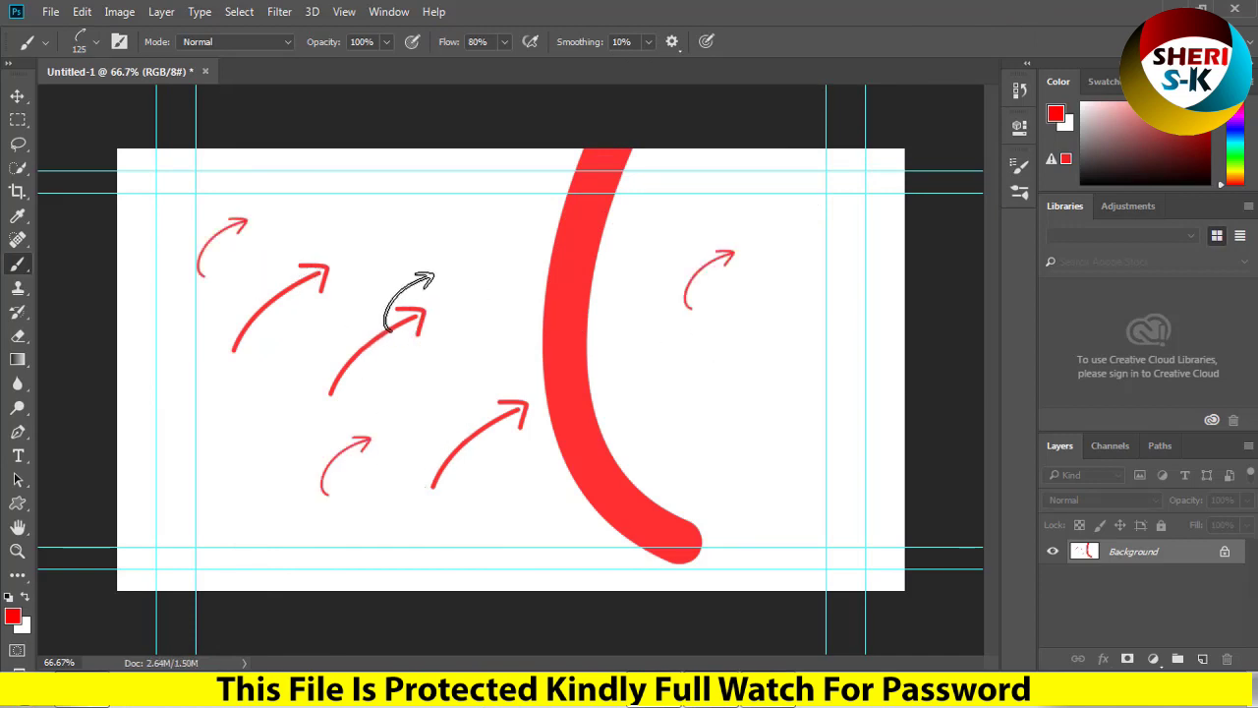
Browse the brush presets and load the ARROW32 brush.
left_click(94, 45)
scroll(113, 268, "down", 2)
scroll(113, 268, "down", 2)
scroll(113, 268, "down", 2)
scroll(118, 275, "down", 3)
scroll(121, 281, "down", 3)
scroll(124, 283, "down", 2)
scroll(126, 285, "down", 2)
scroll(127, 285, "down", 2)
scroll(127, 284, "down", 2)
scroll(128, 284, "down", 2)
scroll(128, 284, "down", 2)
scroll(129, 283, "down", 2)
scroll(131, 282, "down", 2)
scroll(134, 281, "down", 2)
scroll(132, 282, "down", 2)
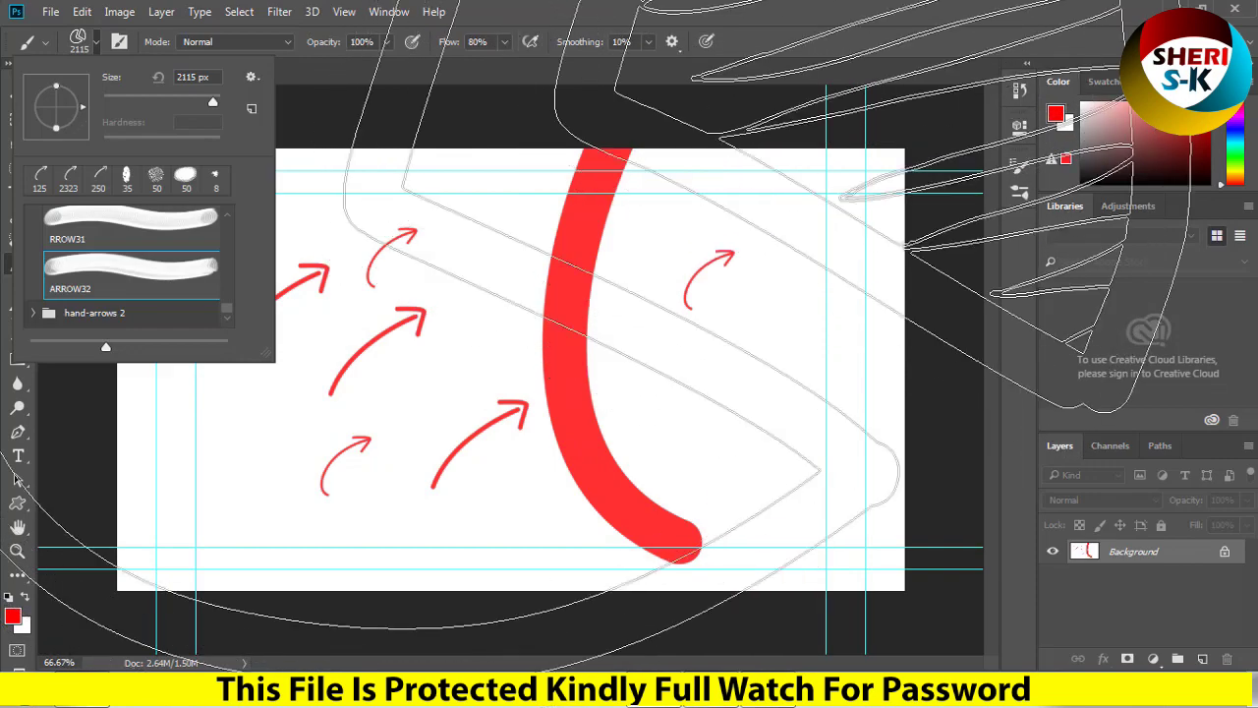
left_click(967, 7)
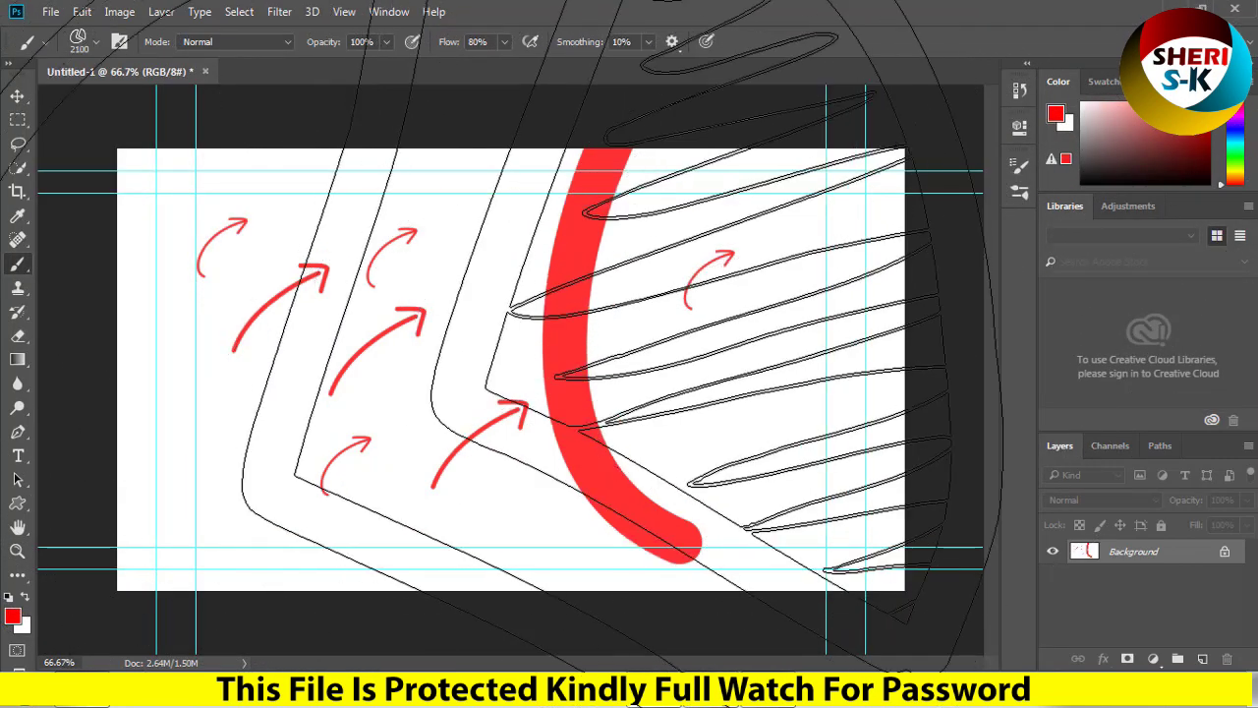
Shrink ARROW32 to 200 px and stamp red pie charts on the right and left.
key("bracketleft")
key("bracketleft")
key("bracketleft")
key("bracketleft")
key("bracketleft")
key("bracketleft")
key("bracketleft")
key("bracketleft")
key("bracketleft")
key("bracketleft")
left_click(746, 378)
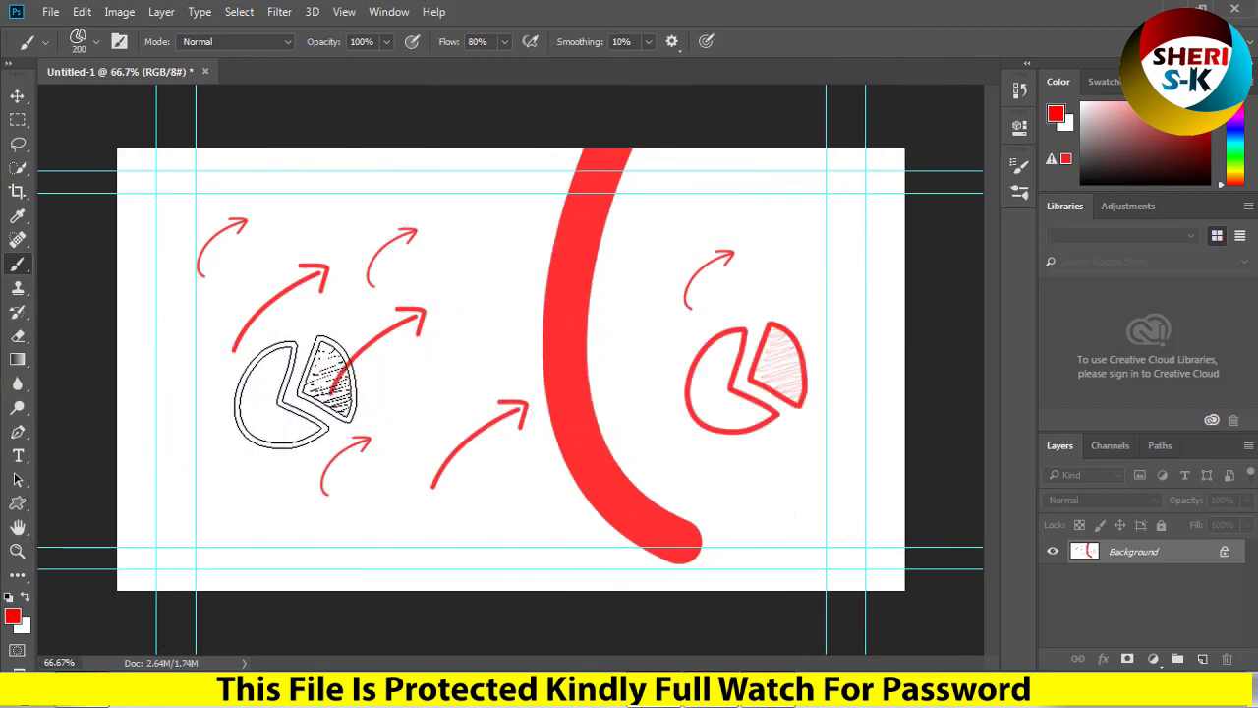
left_click(234, 439)
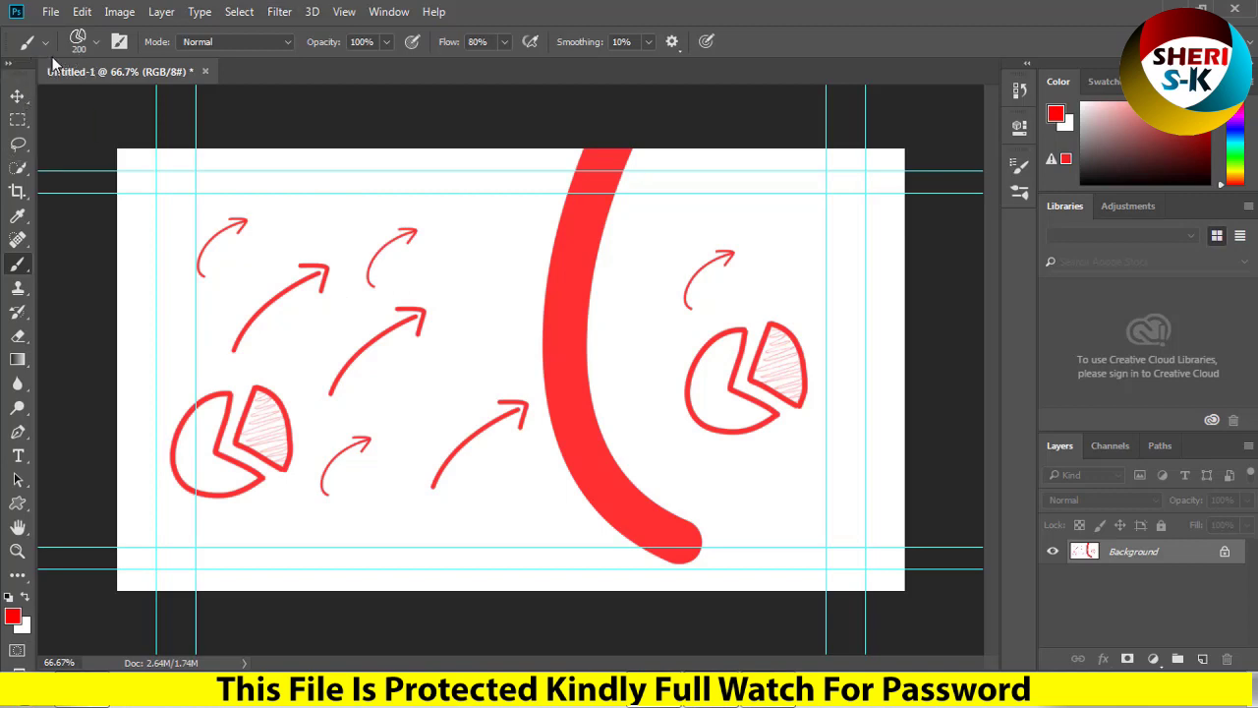
Select the ARROW 8 brush from the brush presets.
left_click(92, 41)
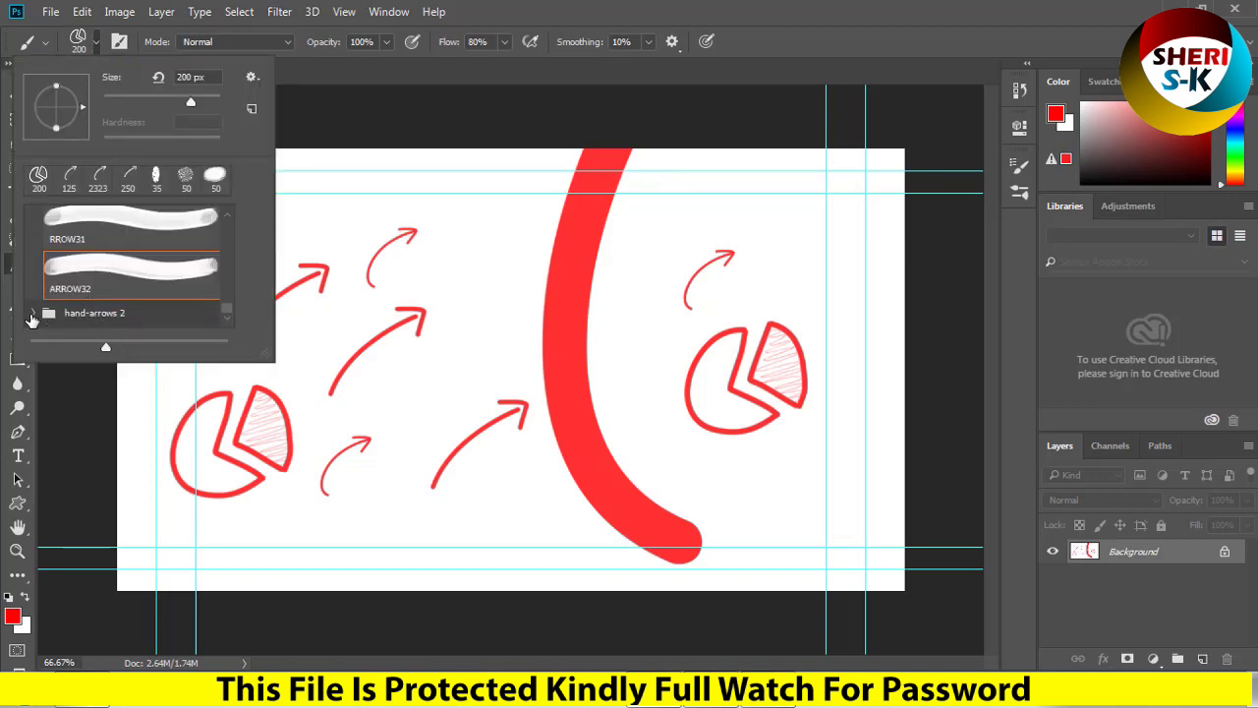
scroll(209, 308, "down", 2)
scroll(206, 305, "down", 2)
scroll(202, 300, "down", 2)
scroll(197, 295, "down", 2)
scroll(197, 295, "down", 2)
scroll(197, 295, "down", 2)
scroll(148, 301, "down", 1)
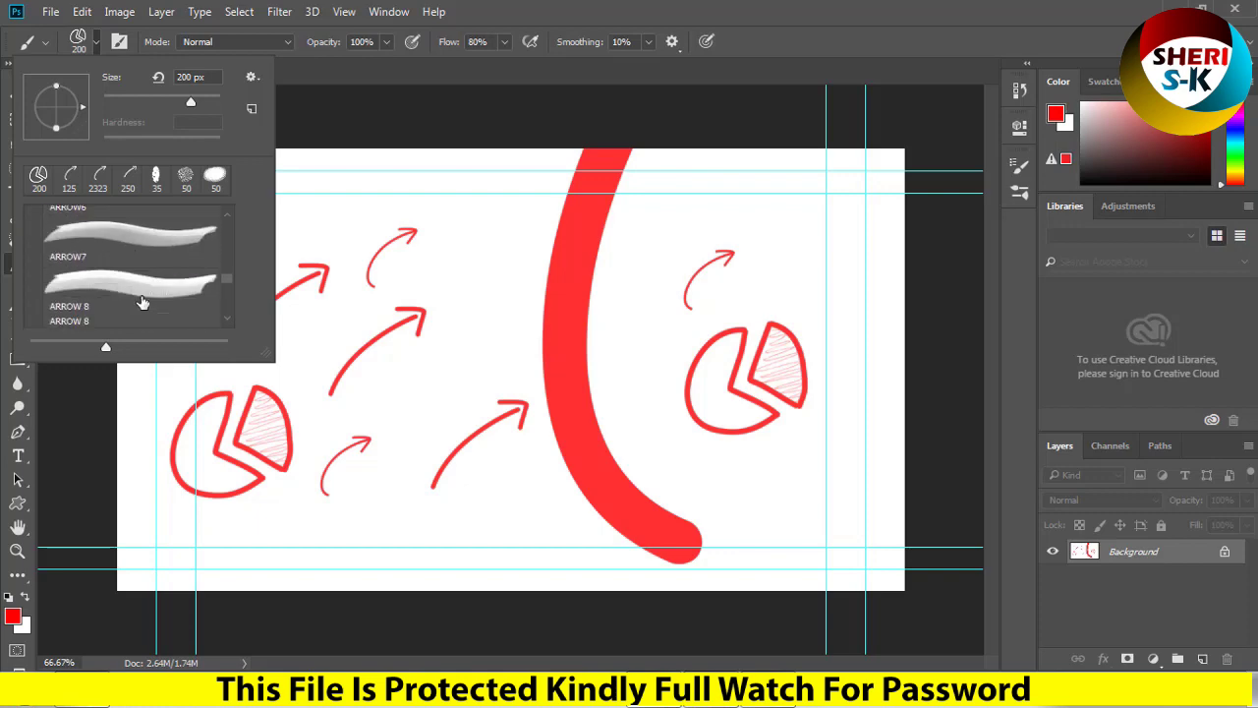
scroll(142, 302, "down", 2)
left_click(146, 264)
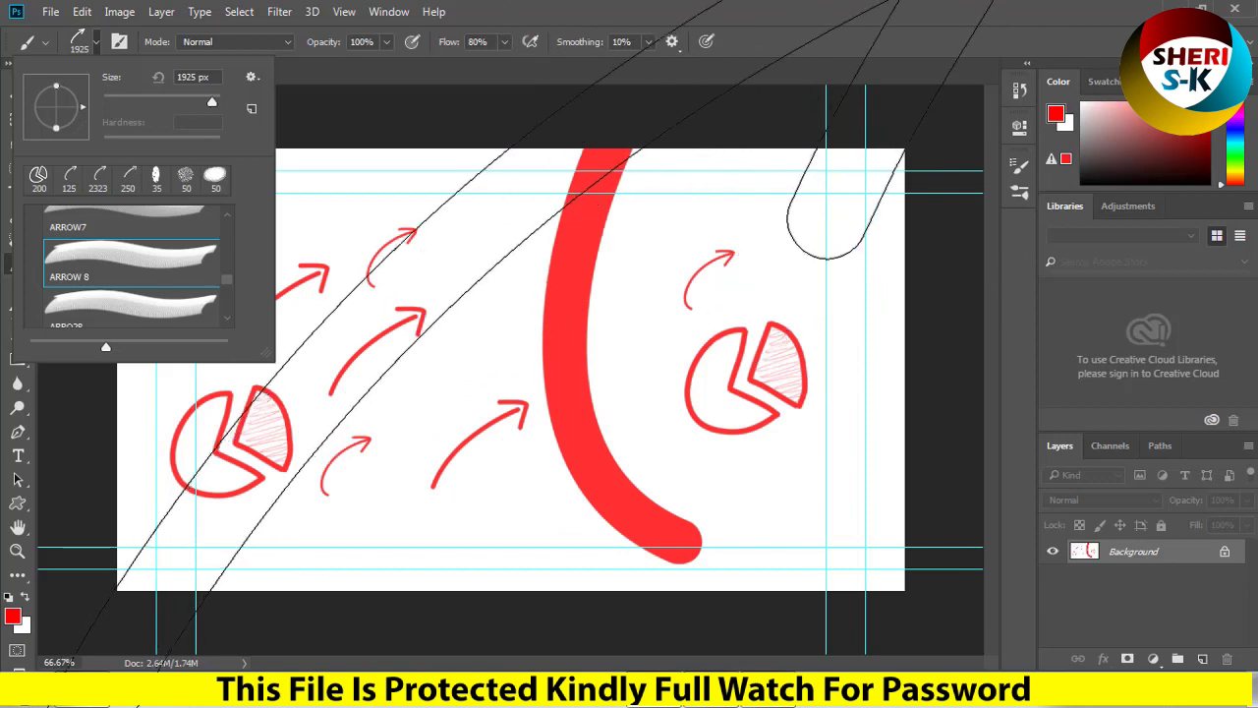
Stamp a large red diagonal ARROW 8 arrow across the canvas and shrink the brush.
key("Escape")
left_click(472, 334)
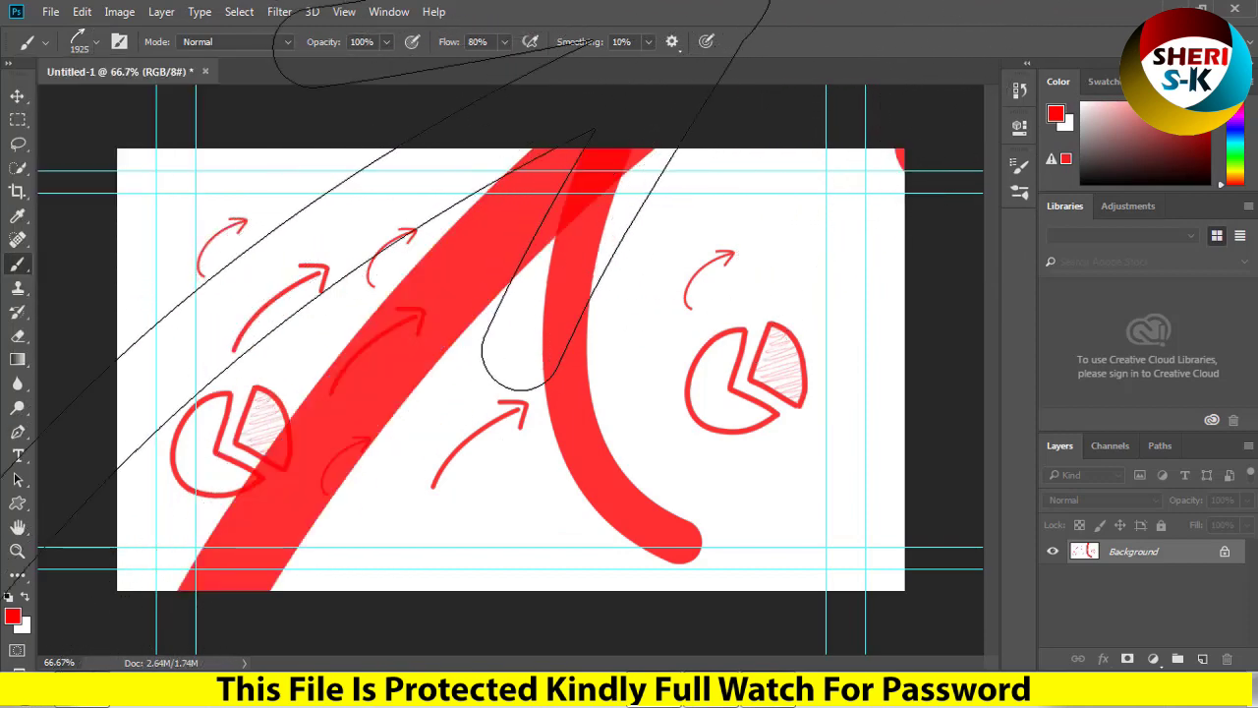
key("bracketleft")
key("bracketleft")
key("bracketleft")
key("bracketleft")
key("bracketleft")
key("bracketleft")
key("bracketleft")
key("bracketleft")
key("bracketleft")
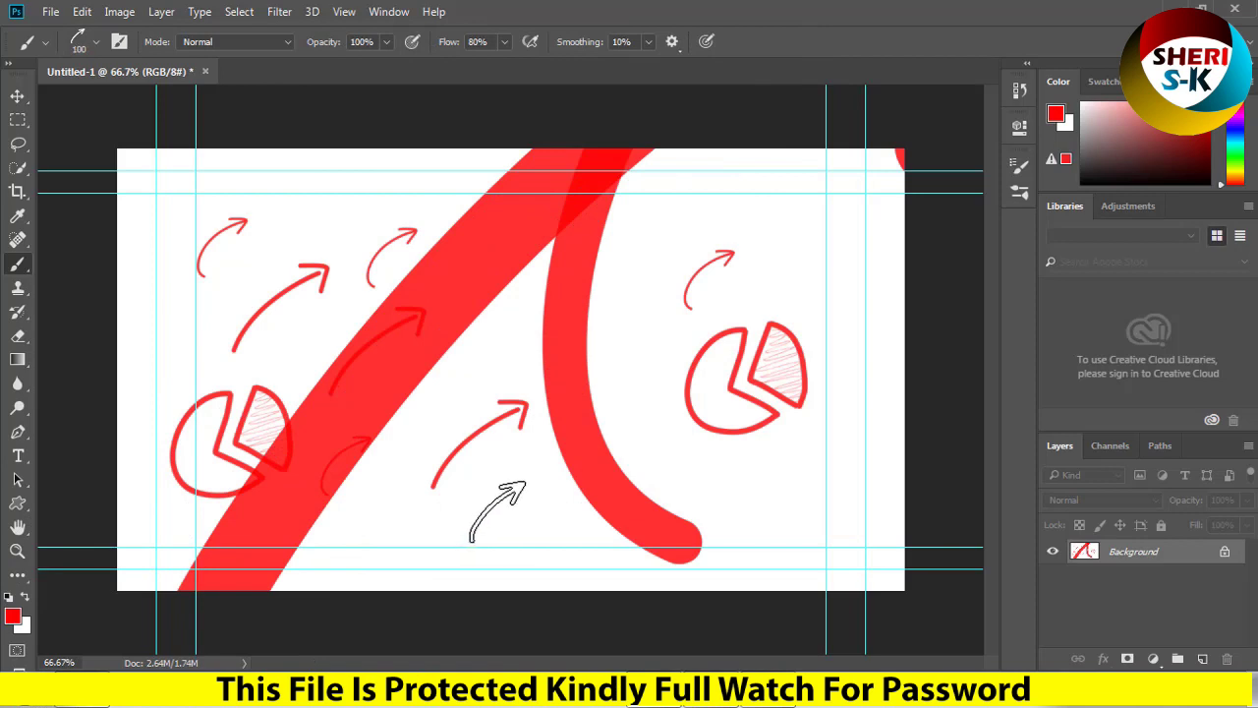
Select the ARROW15 brush preset and reduce its size.
left_click(94, 43)
scroll(168, 287, "down", 1)
scroll(168, 287, "down", 2)
scroll(168, 287, "down", 2)
scroll(168, 287, "down", 2)
scroll(168, 287, "down", 2)
scroll(168, 287, "down", 1)
scroll(168, 287, "down", 1)
scroll(168, 287, "down", 1)
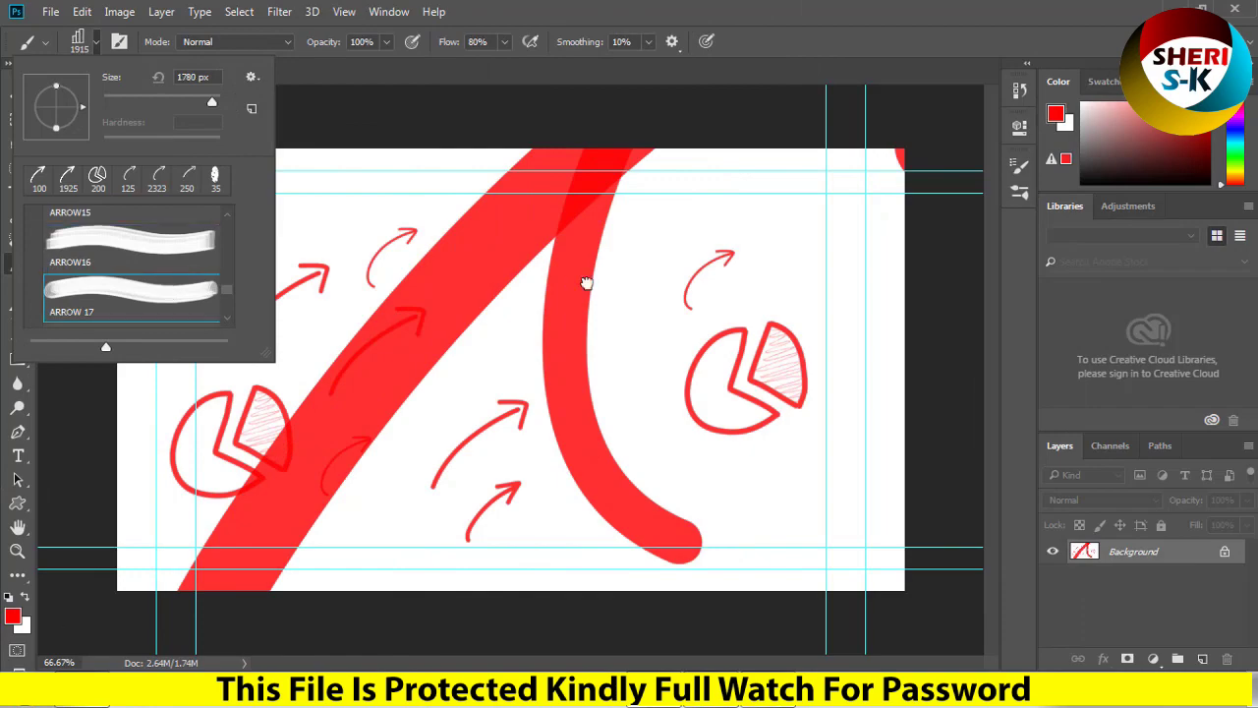
scroll(148, 301, "down", 2)
scroll(148, 300, "down", 2)
scroll(149, 300, "down", 2)
scroll(148, 299, "down", 2)
scroll(149, 298, "down", 2)
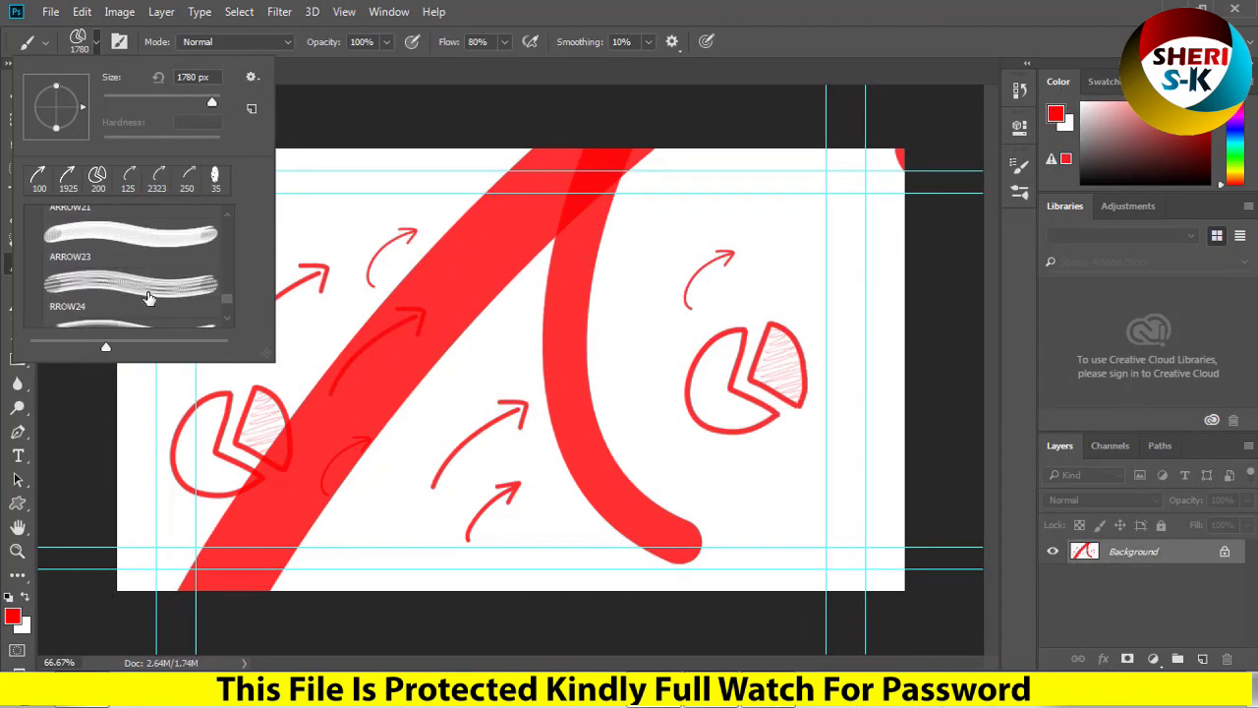
scroll(148, 298, "down", 2)
scroll(149, 295, "down", 2)
scroll(152, 290, "down", 2)
scroll(154, 285, "down", 2)
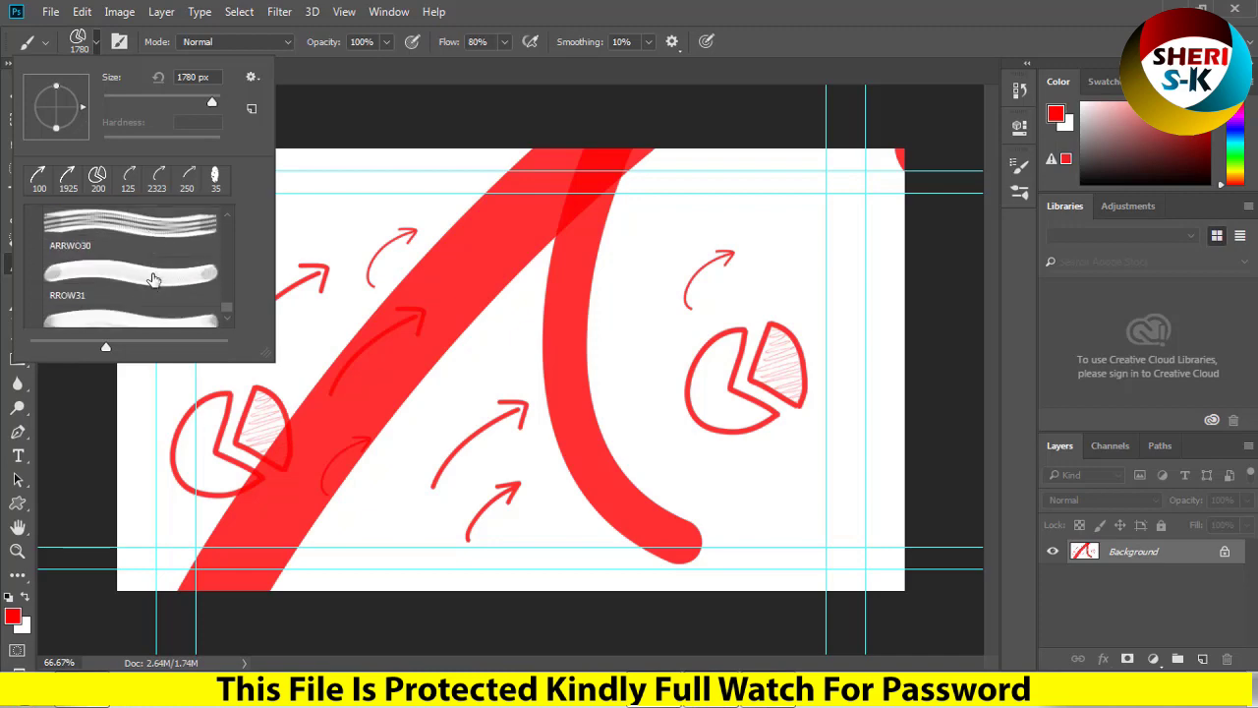
scroll(164, 279, "down", 1)
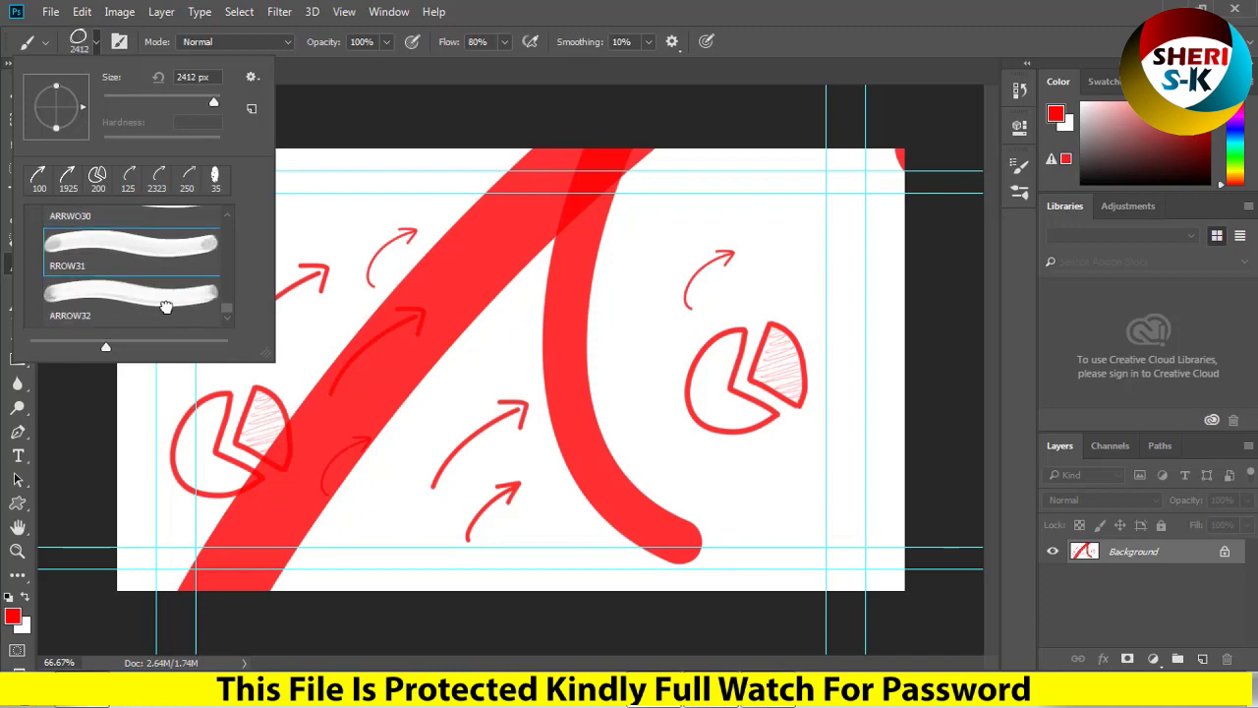
scroll(45, 250, "up", 3)
scroll(45, 250, "up", 2)
scroll(49, 252, "up", 2)
scroll(59, 256, "up", 3)
scroll(70, 260, "up", 2)
scroll(79, 263, "up", 2)
scroll(86, 267, "up", 1)
scroll(93, 271, "up", 1)
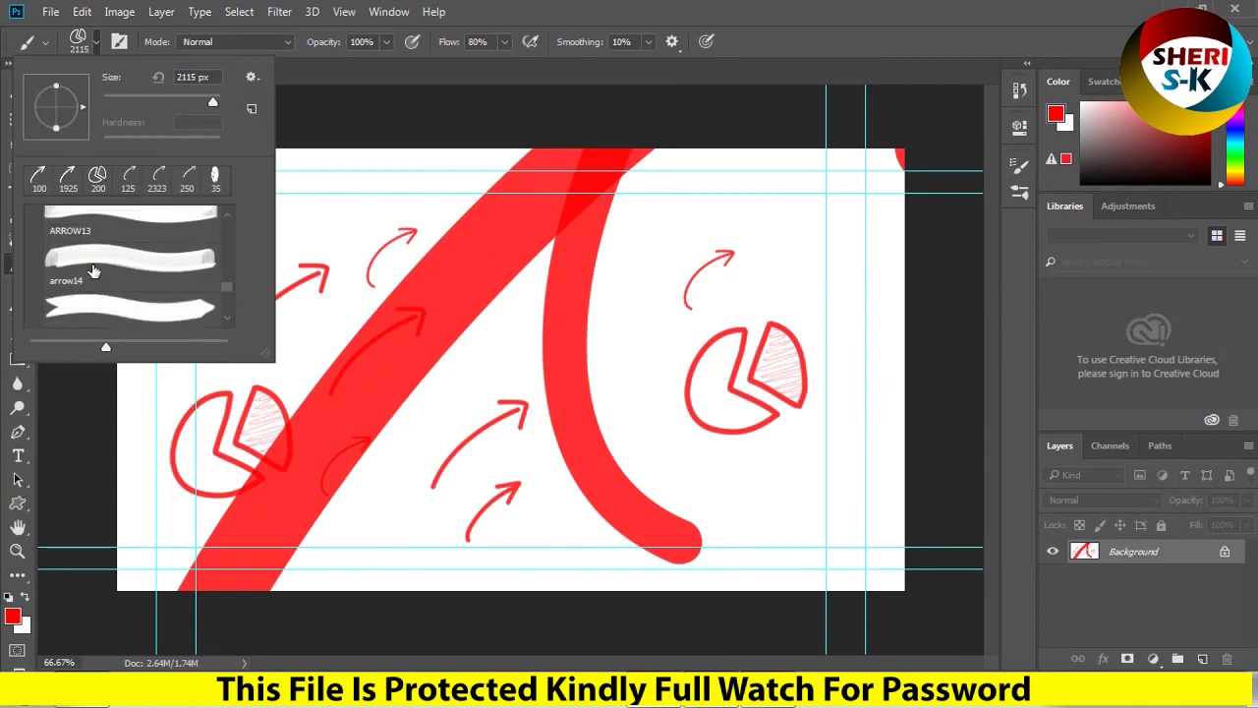
left_click(132, 312)
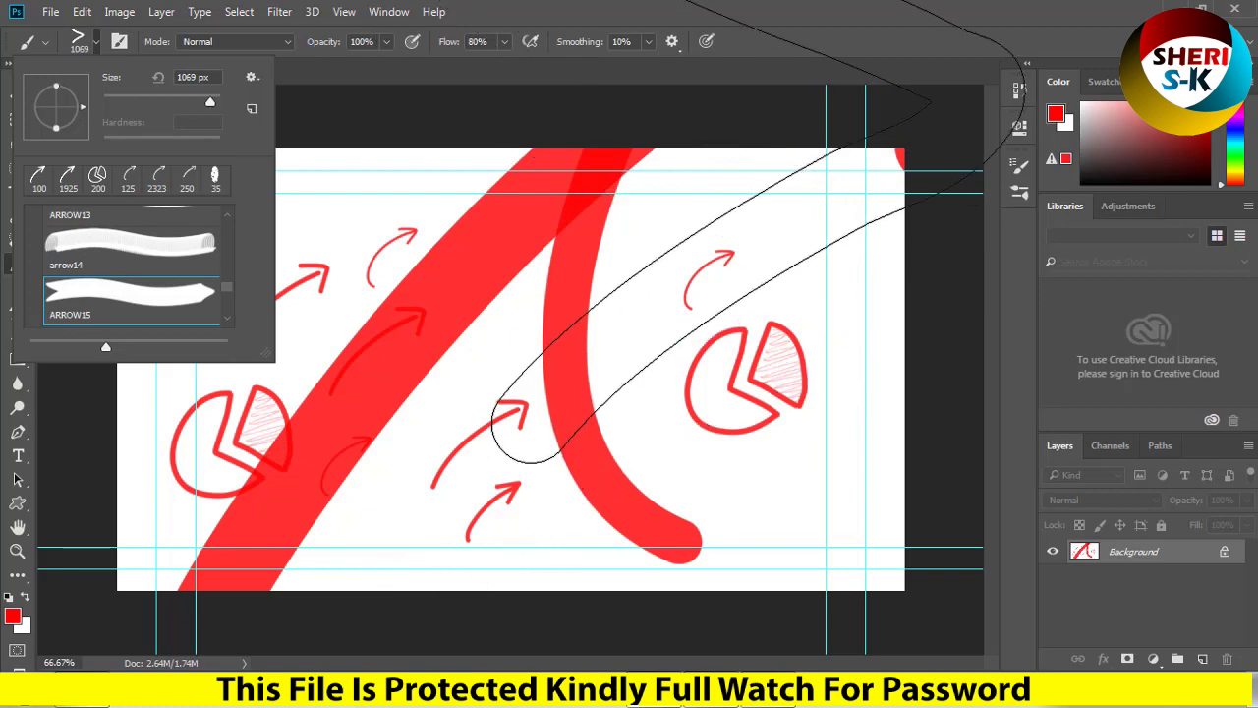
left_click(721, 71)
key("bracketleft")
key("bracketleft")
key("bracketleft")
key("bracketleft")
key("bracketleft")
key("bracketleft")
key("bracketleft")
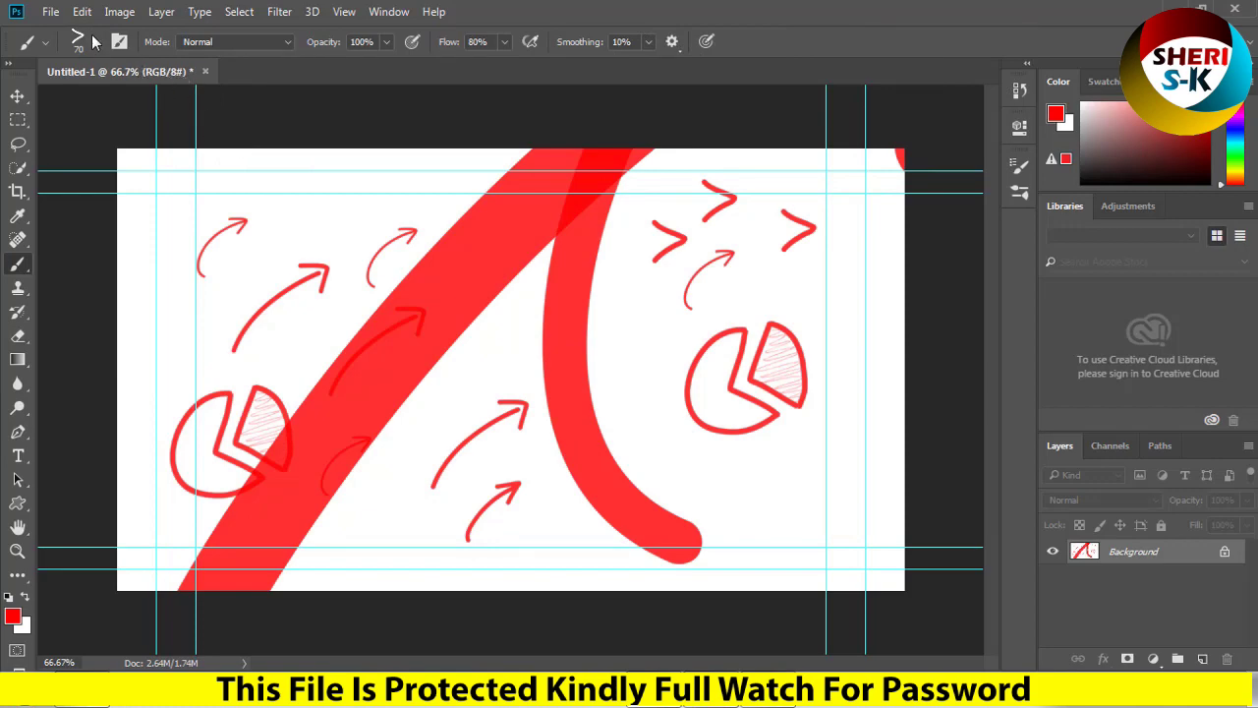
Switch to the ARROW13 boxed-arrow brush and shrink it to 90 px.
right_click(116, 232)
scroll(126, 279, "up", 1)
scroll(128, 278, "up", 1)
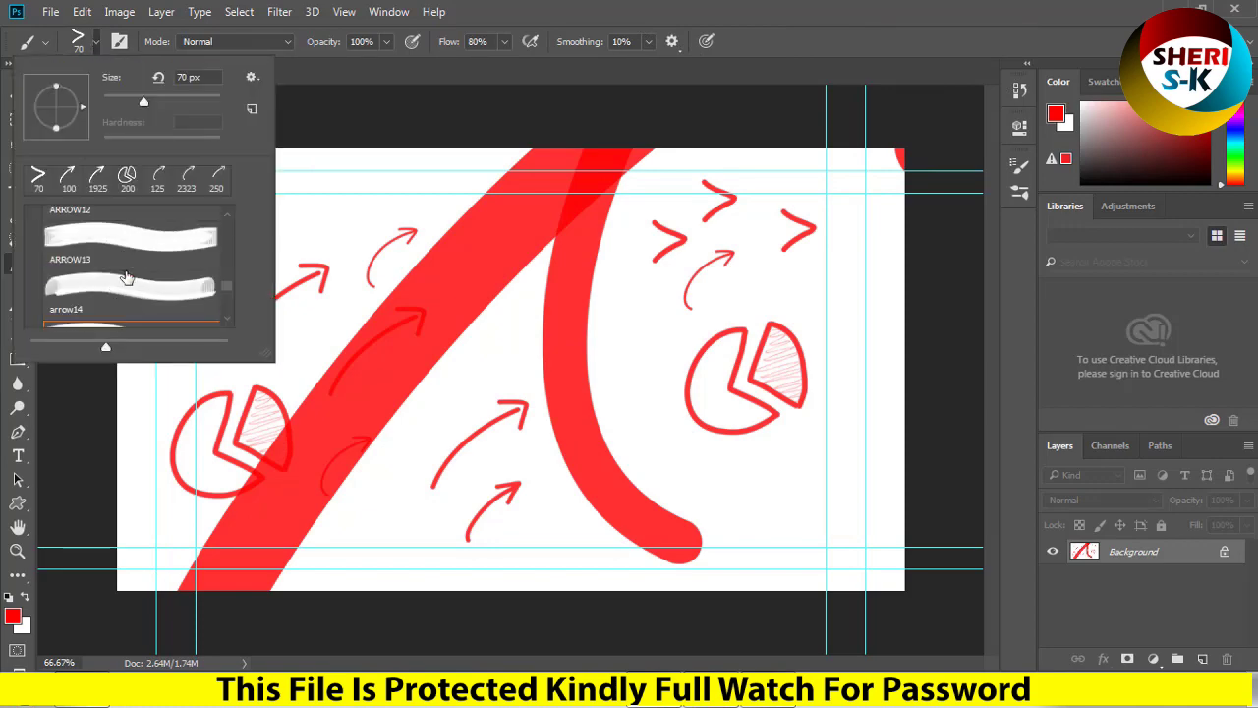
left_click(140, 242)
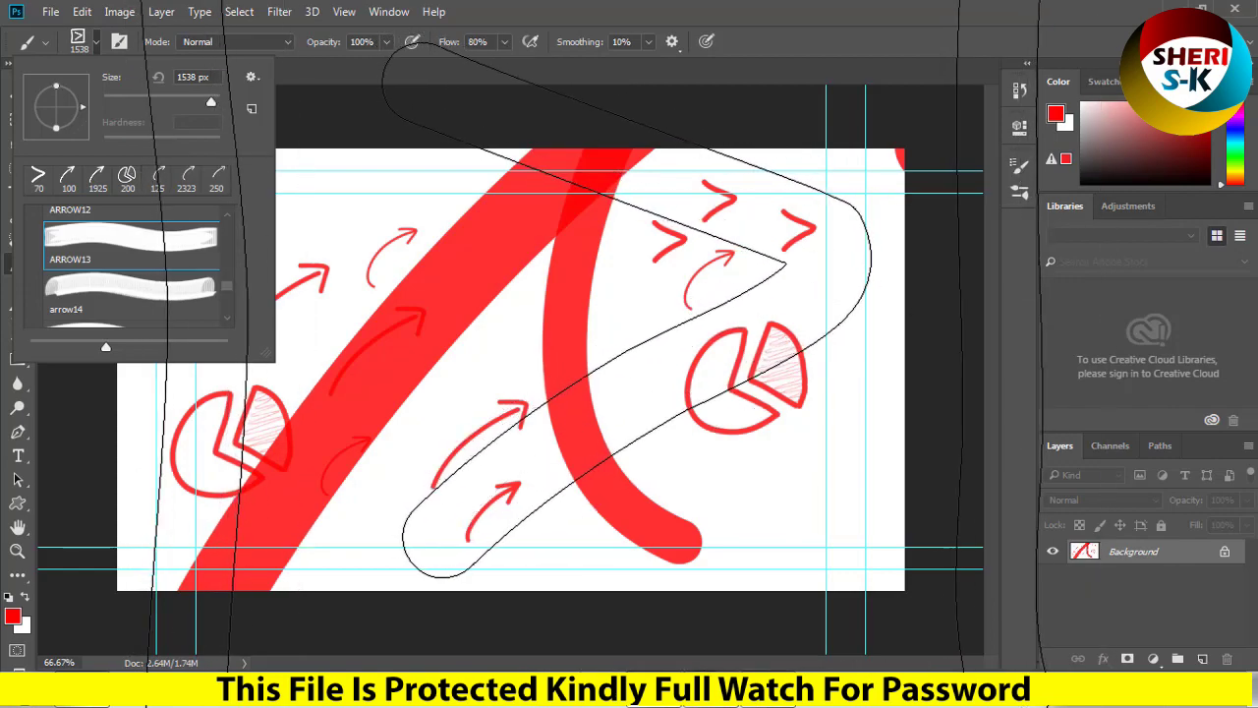
key("Return")
key("bracketleft")
key("bracketleft")
key("bracketleft")
key("bracketleft")
key("bracketleft")
key("bracketleft")
key("bracketleft")
key("bracketleft")
key("bracketleft")
Stamp six red boxed-arrow icons around the canvas, then close Untitled-1.
left_click(762, 455)
left_click(289, 229)
left_click(194, 318)
left_click(155, 255)
left_click(387, 526)
left_click(508, 357)
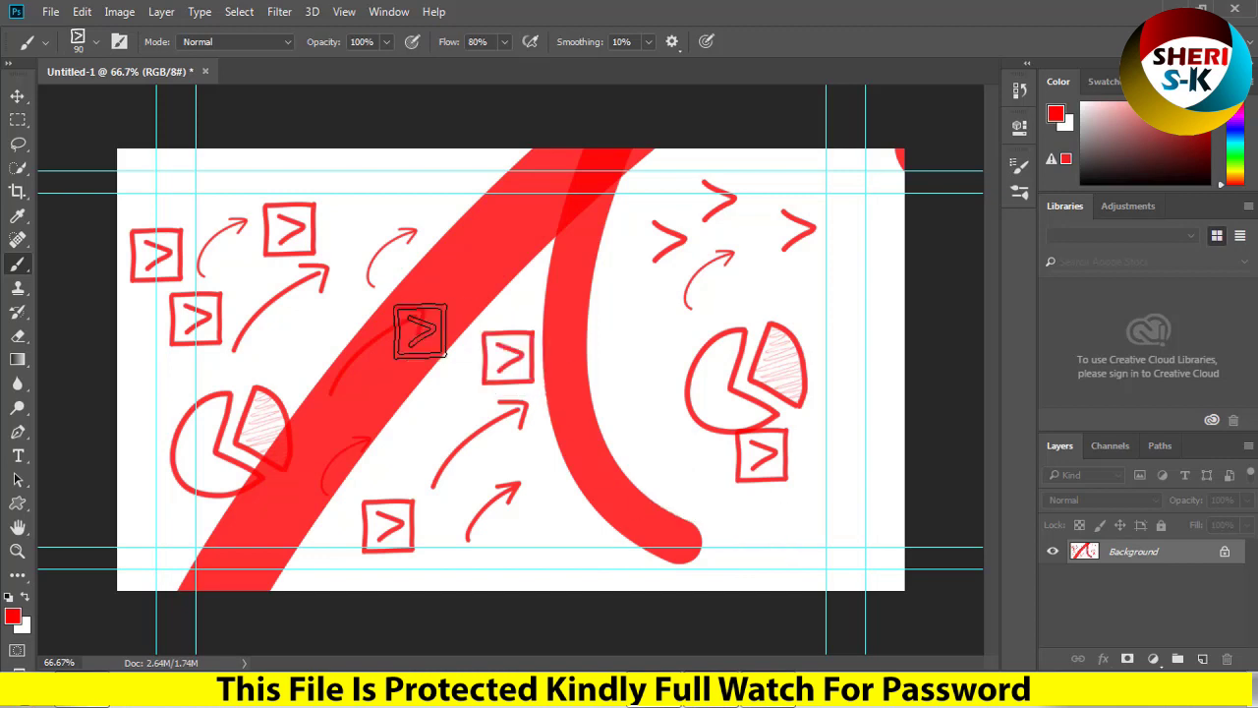
left_click(205, 72)
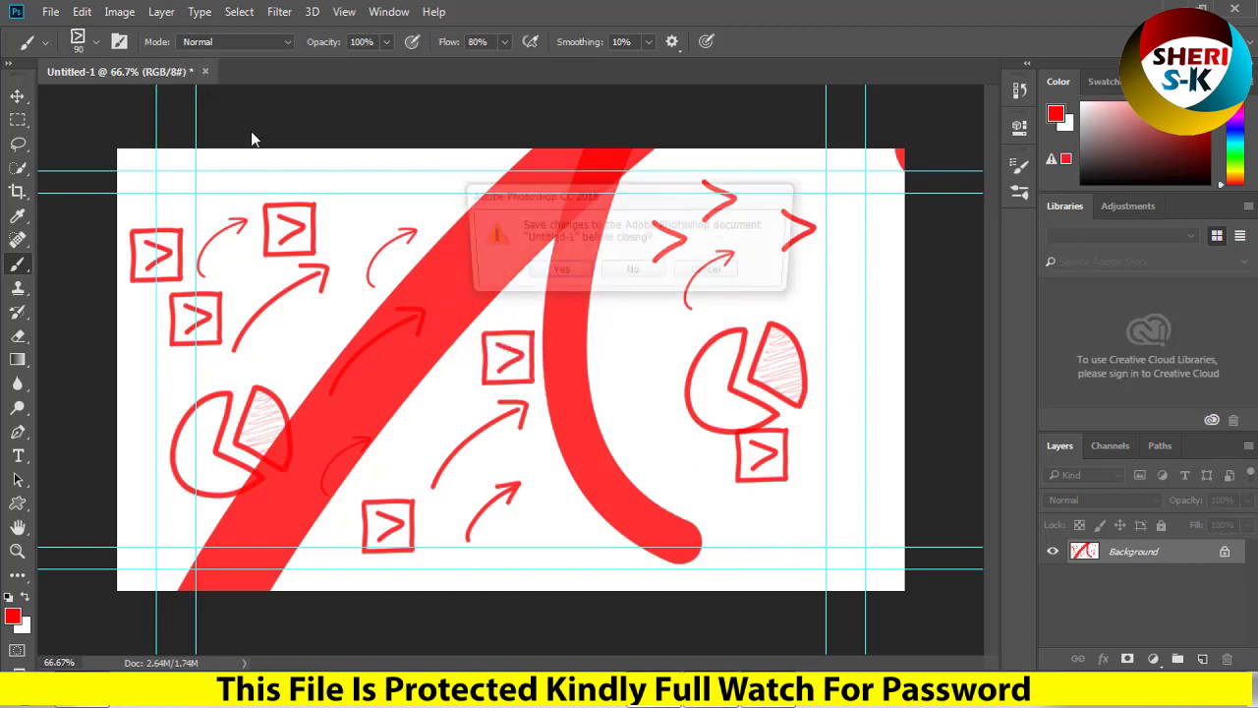
Discard the drawing without saving and switch to the Custom Shape Tool.
left_click(632, 273)
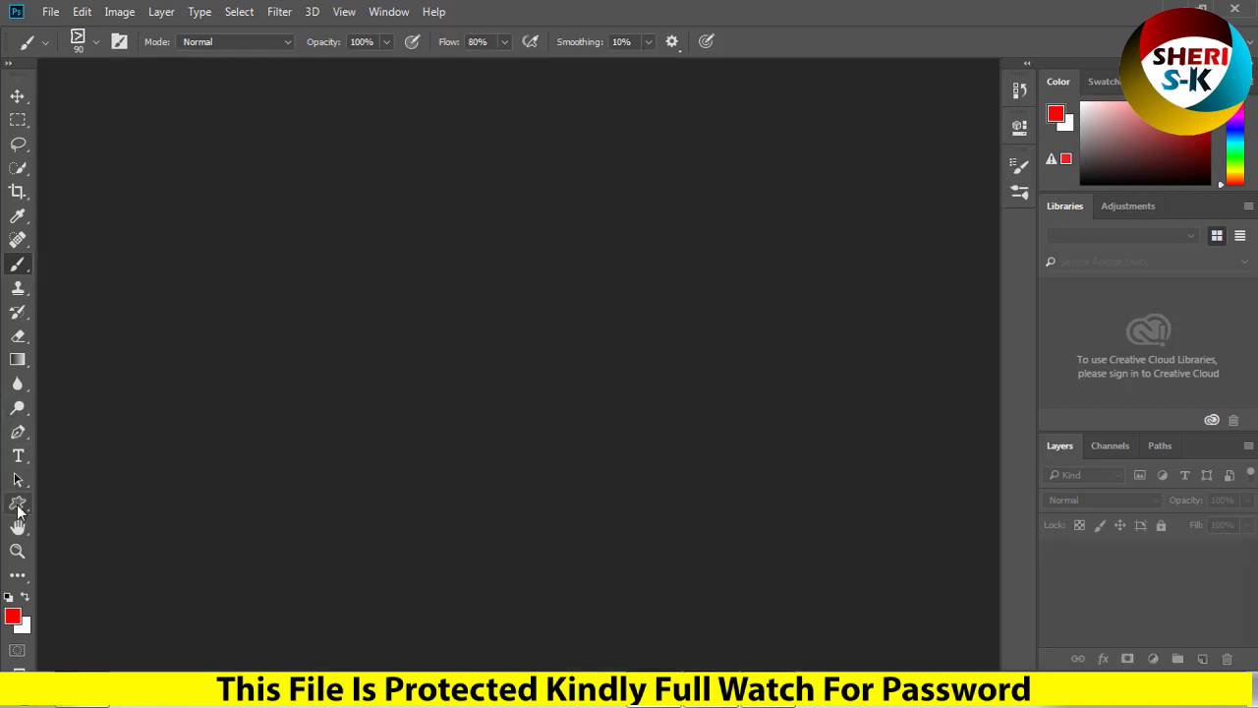
left_click(18, 506)
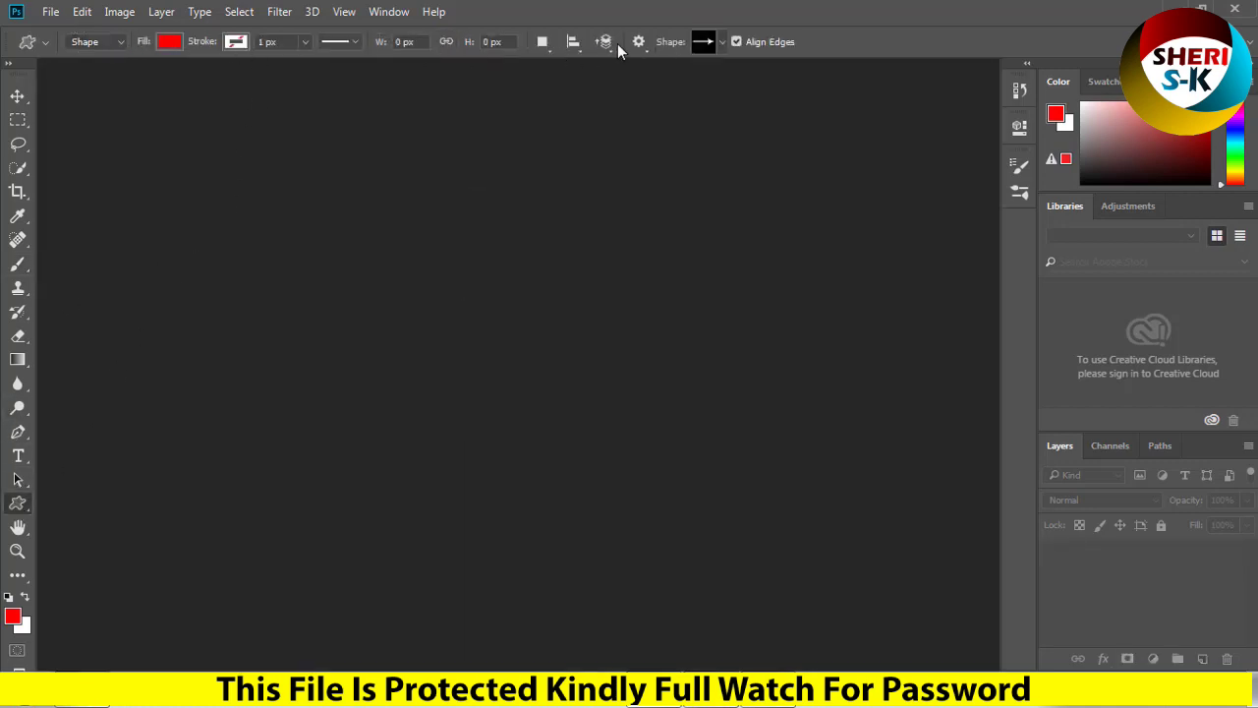
left_click(723, 42)
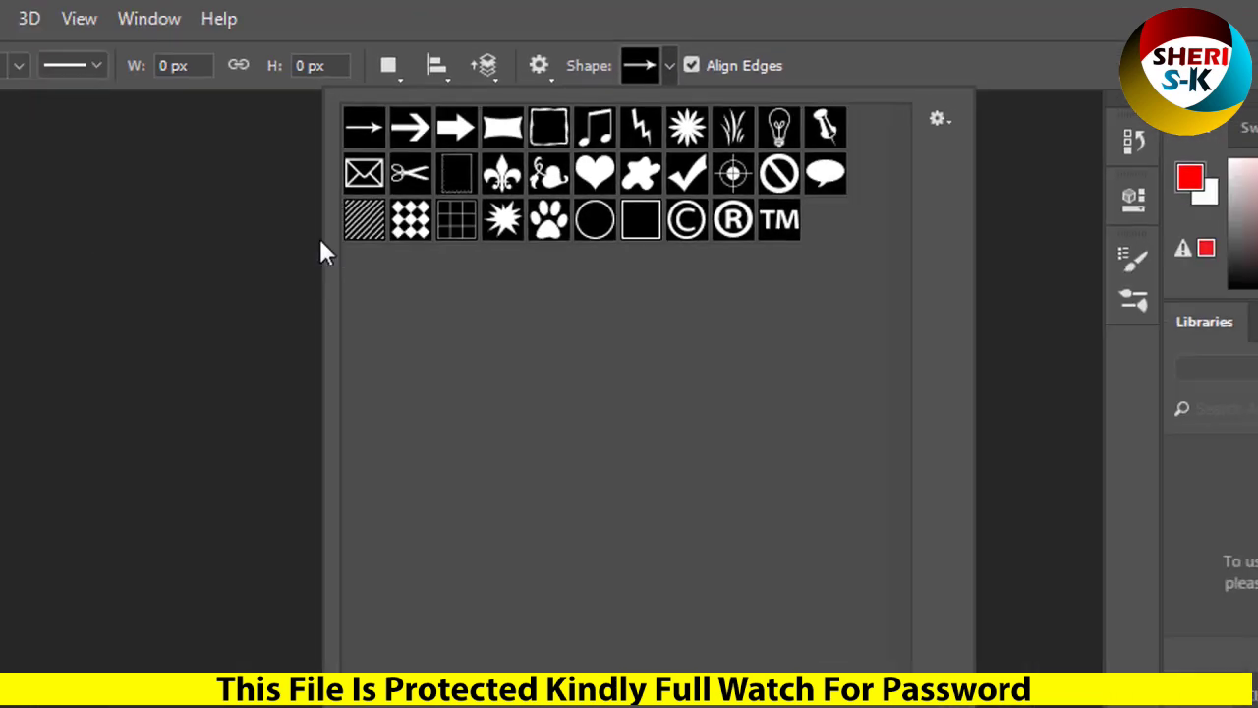
left_click(320, 240)
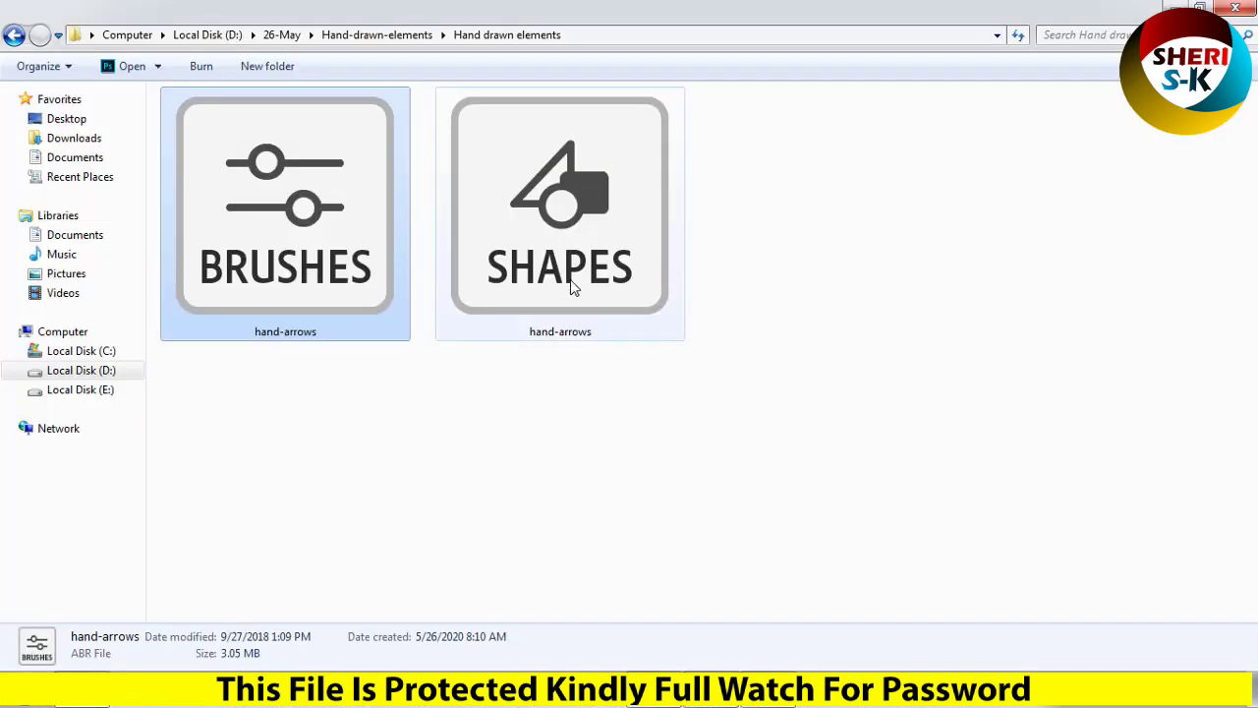
Load the hand-arrows shapes .csh file into Photoshop's custom shapes.
left_click(578, 287)
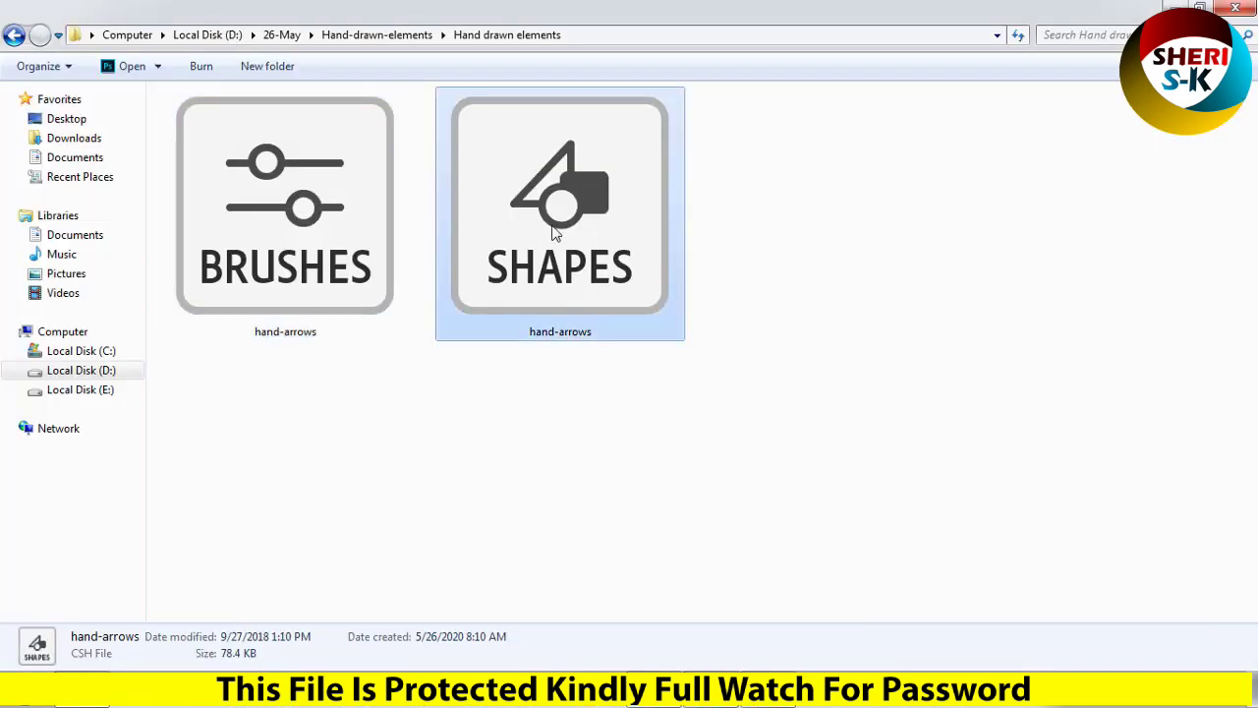
double_click(567, 235)
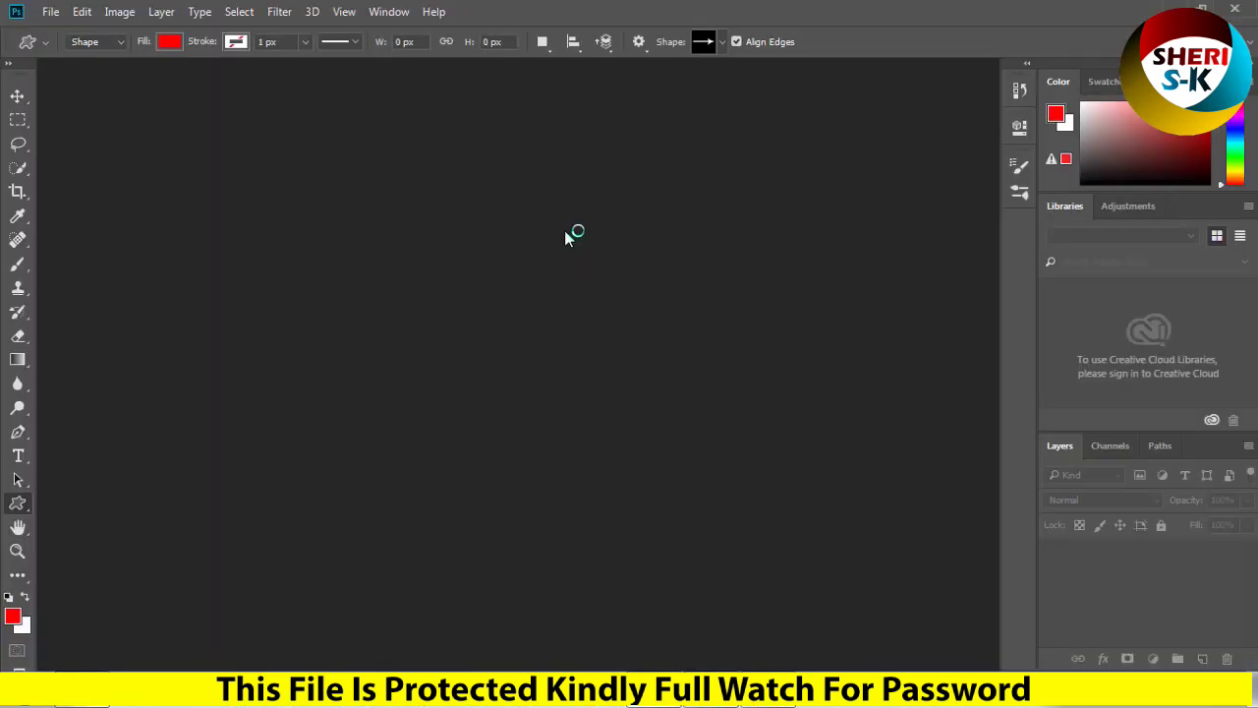
left_click(723, 41)
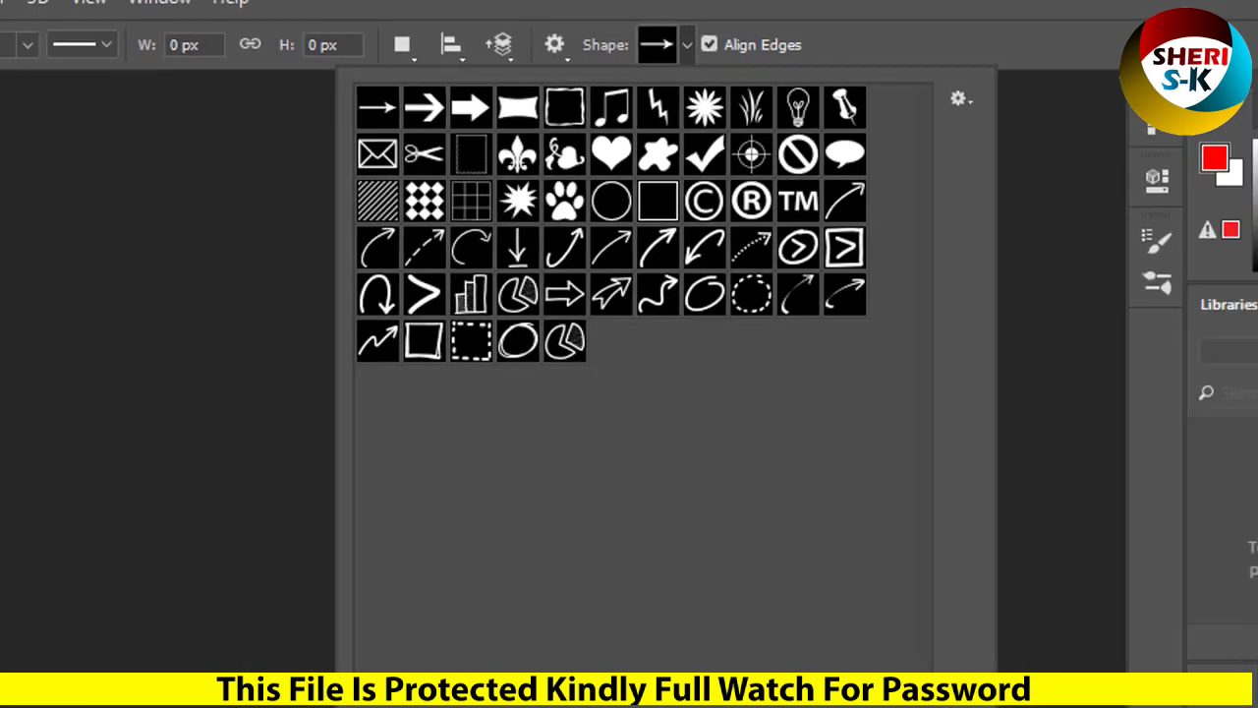
Create a fresh blank 1280×720 Untitled-1 document.
left_click(51, 11)
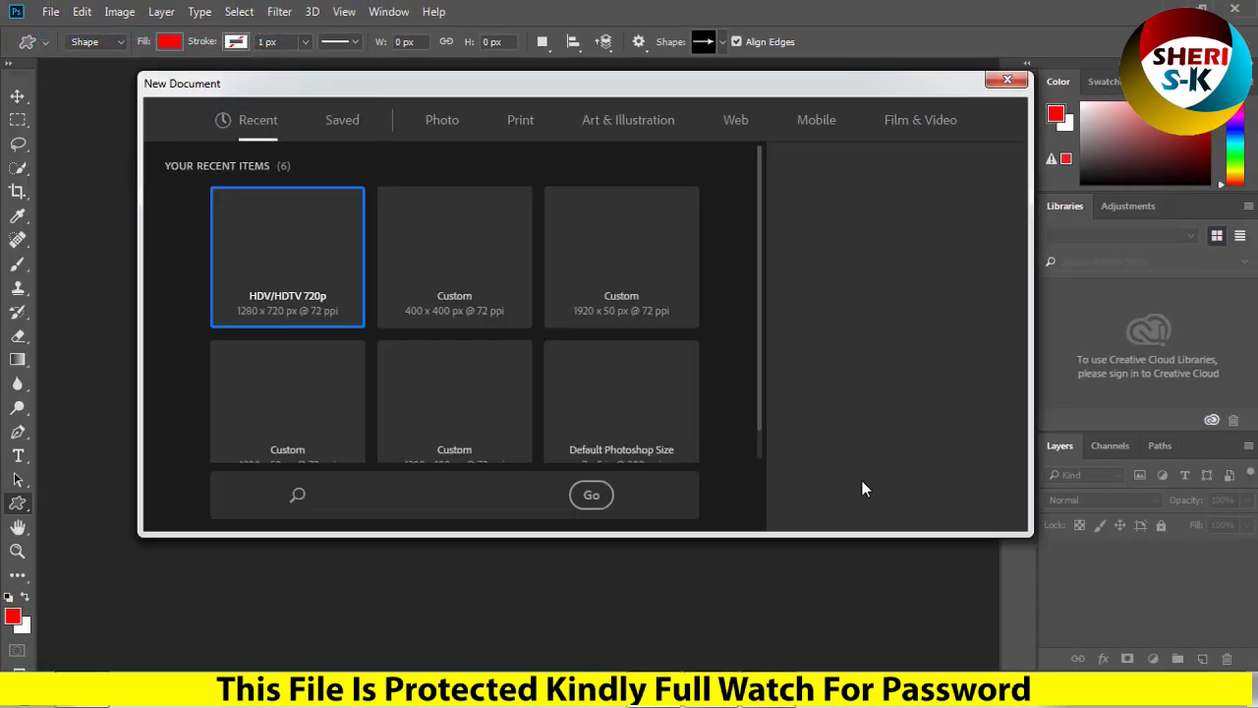
left_click(886, 498)
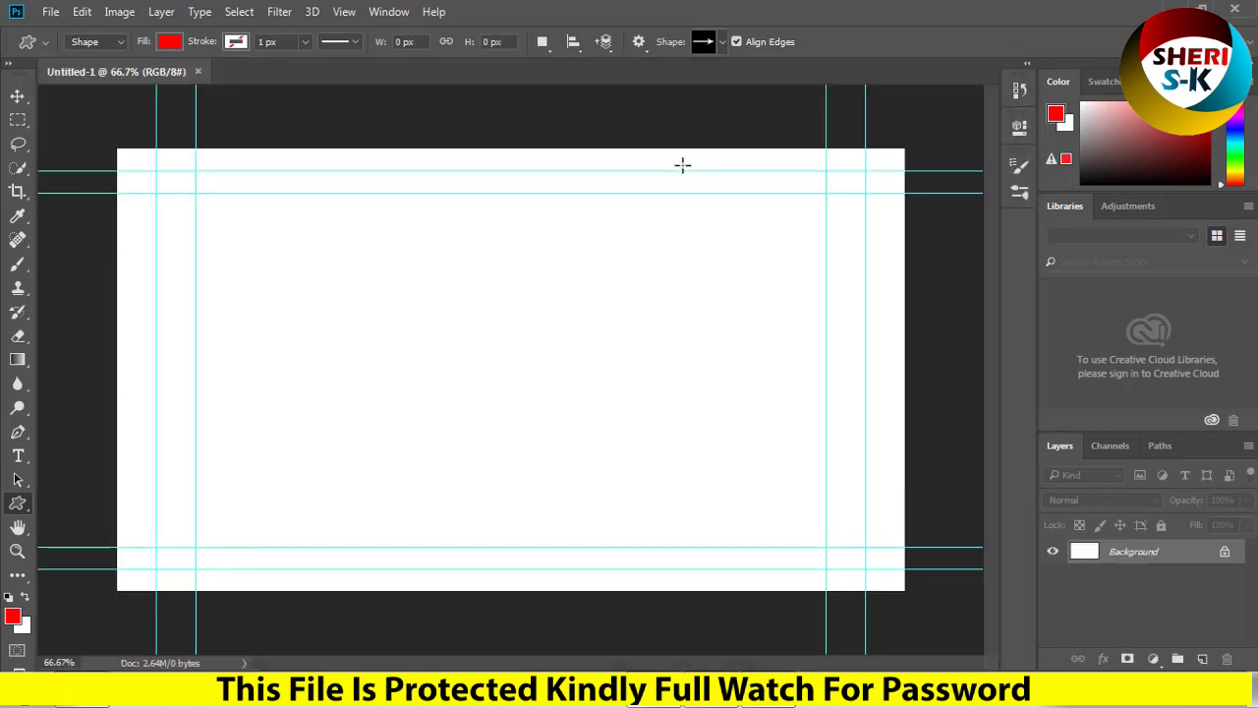
Draw the red wavy arrow custom shape on the canvas as Shape 1.
left_click(720, 44)
left_click(703, 200)
left_click_drag(226, 438, 392, 311)
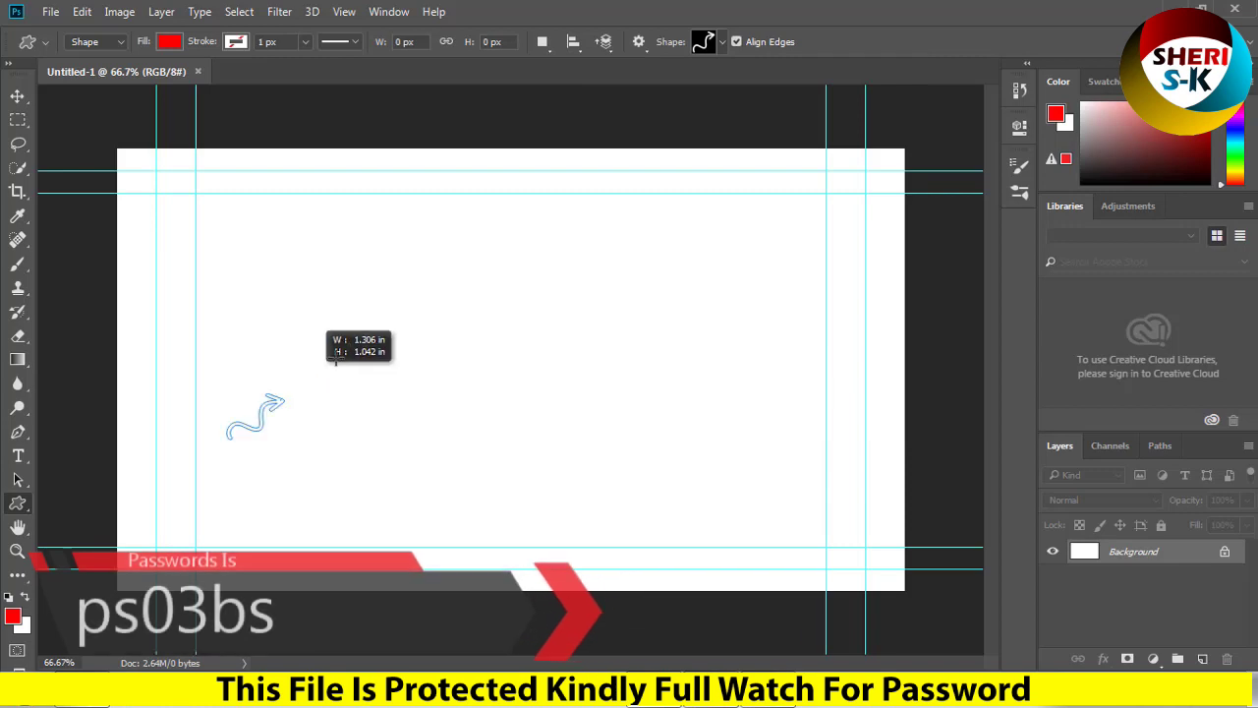
left_click(18, 121)
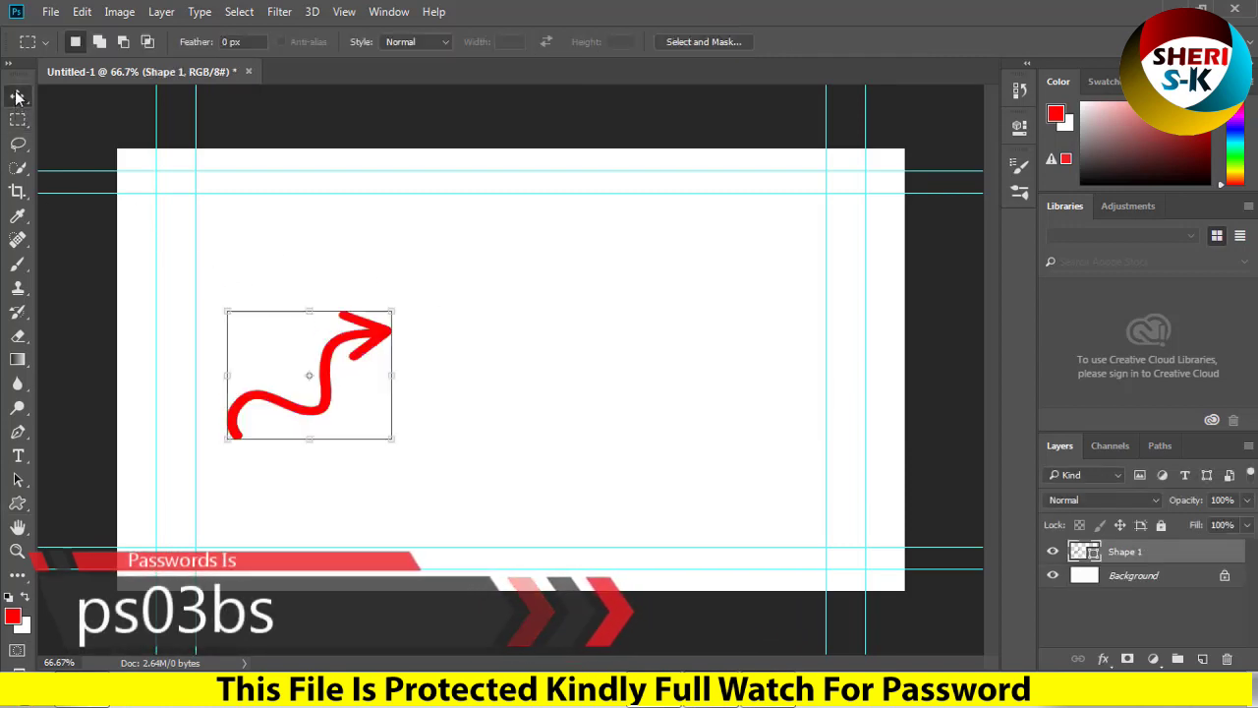
Move the wavy arrow to the lower-left corner and enlarge it to about 137%.
left_click(18, 96)
left_click_drag(355, 337, 272, 466)
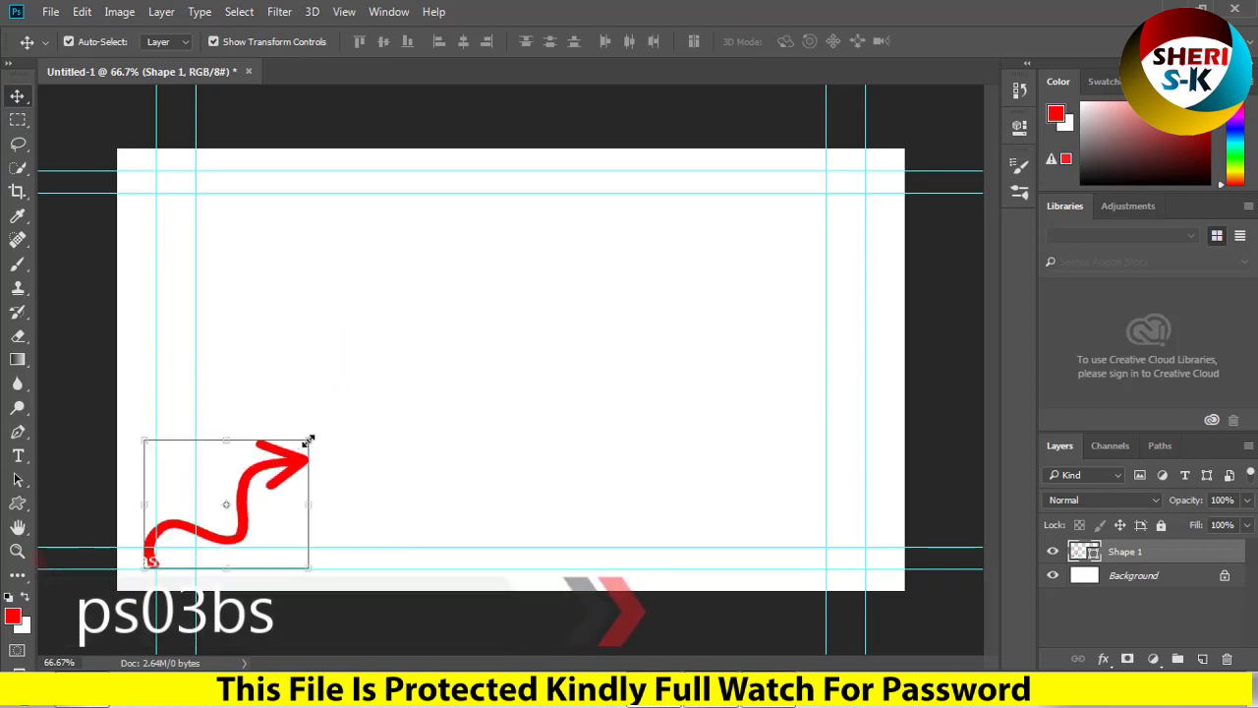
key("ctrl+t")
left_click_drag(372, 398, 371, 398)
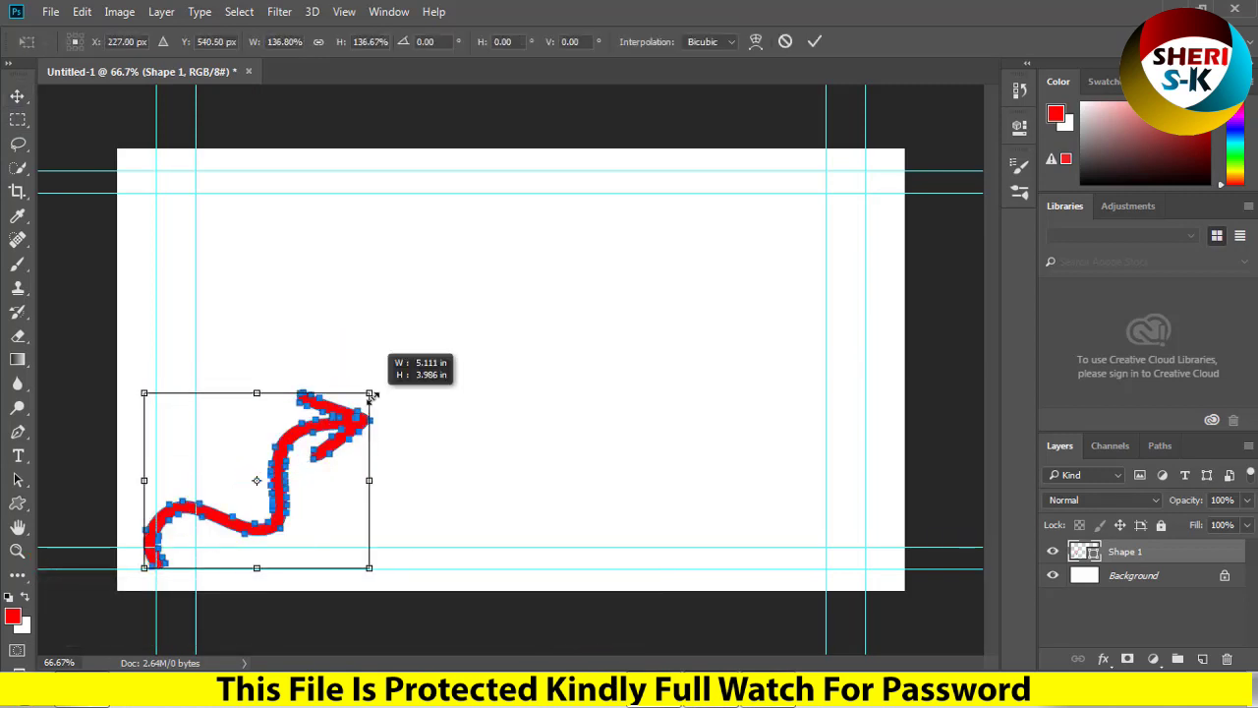
key("Return")
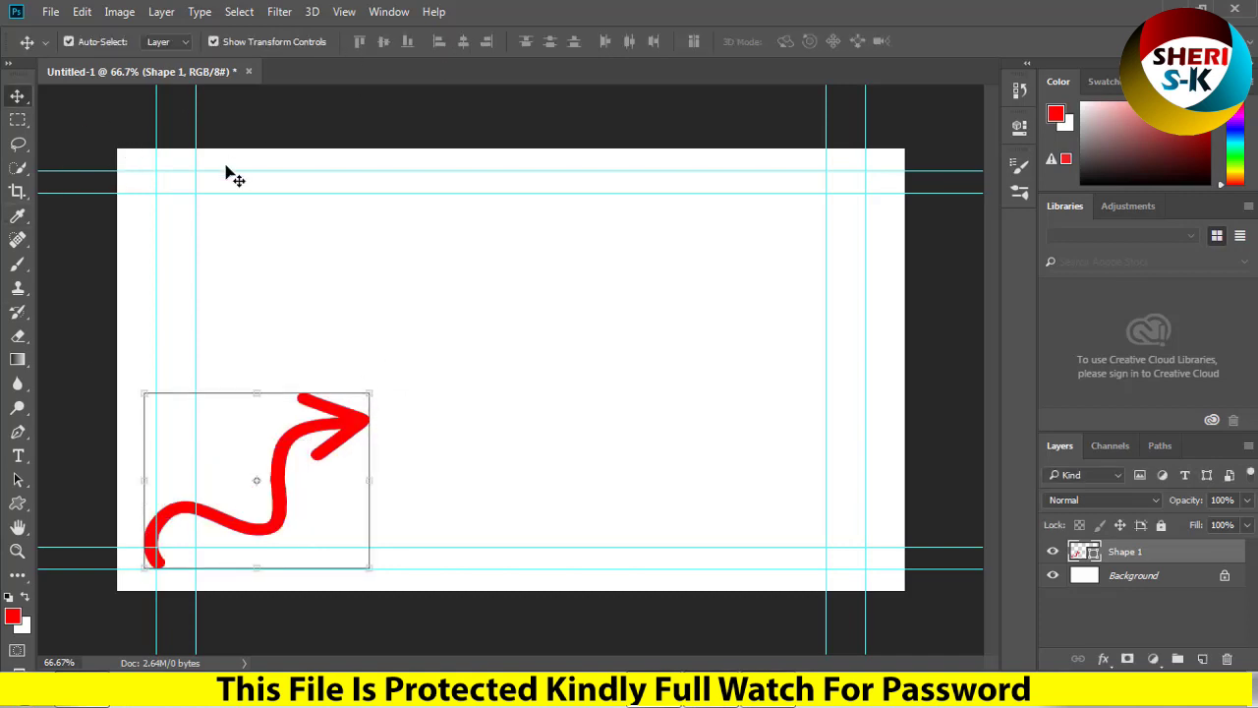
left_click(17, 502)
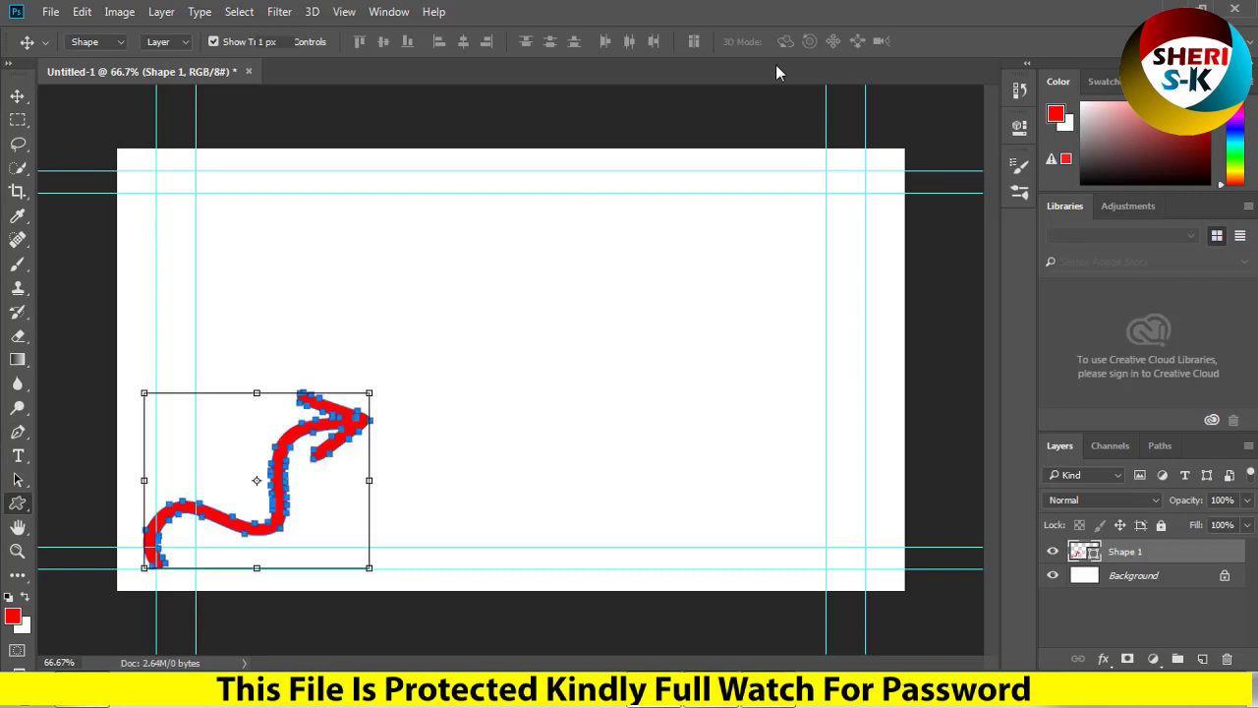
left_click(723, 43)
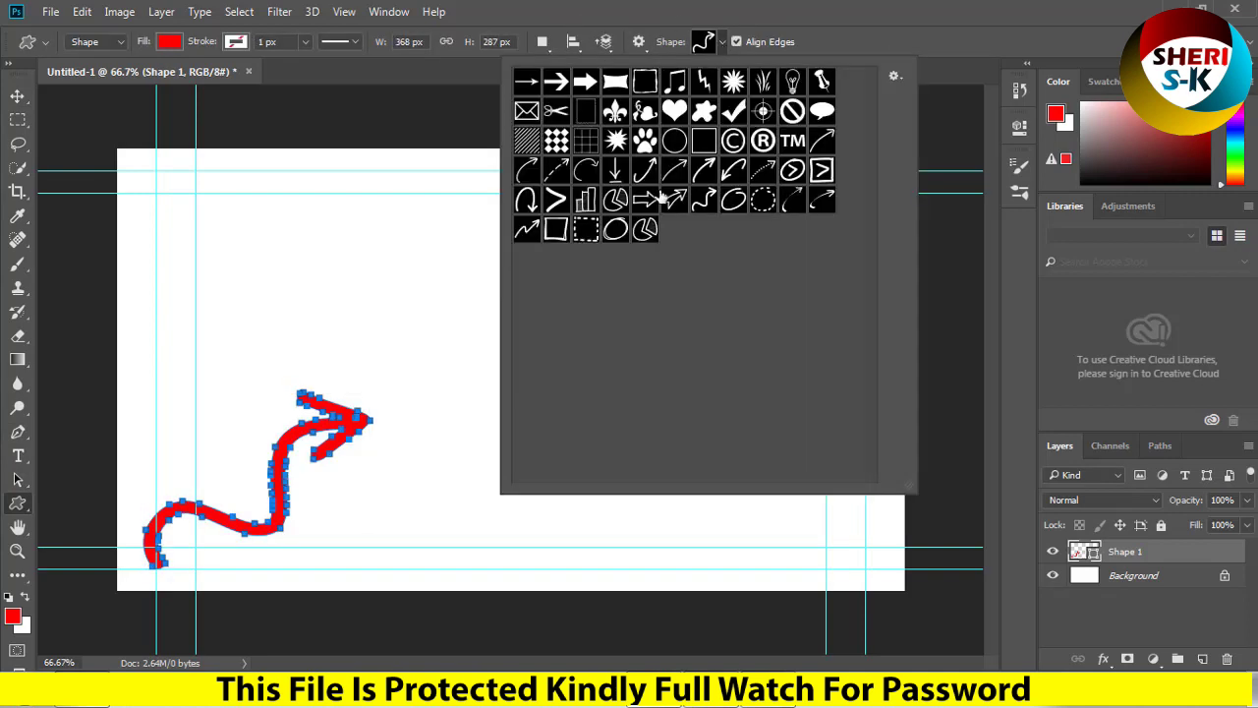
Draw the red dotted curved arrow shape near the canvas centre.
left_click(757, 183)
left_click_drag(463, 424, 560, 299)
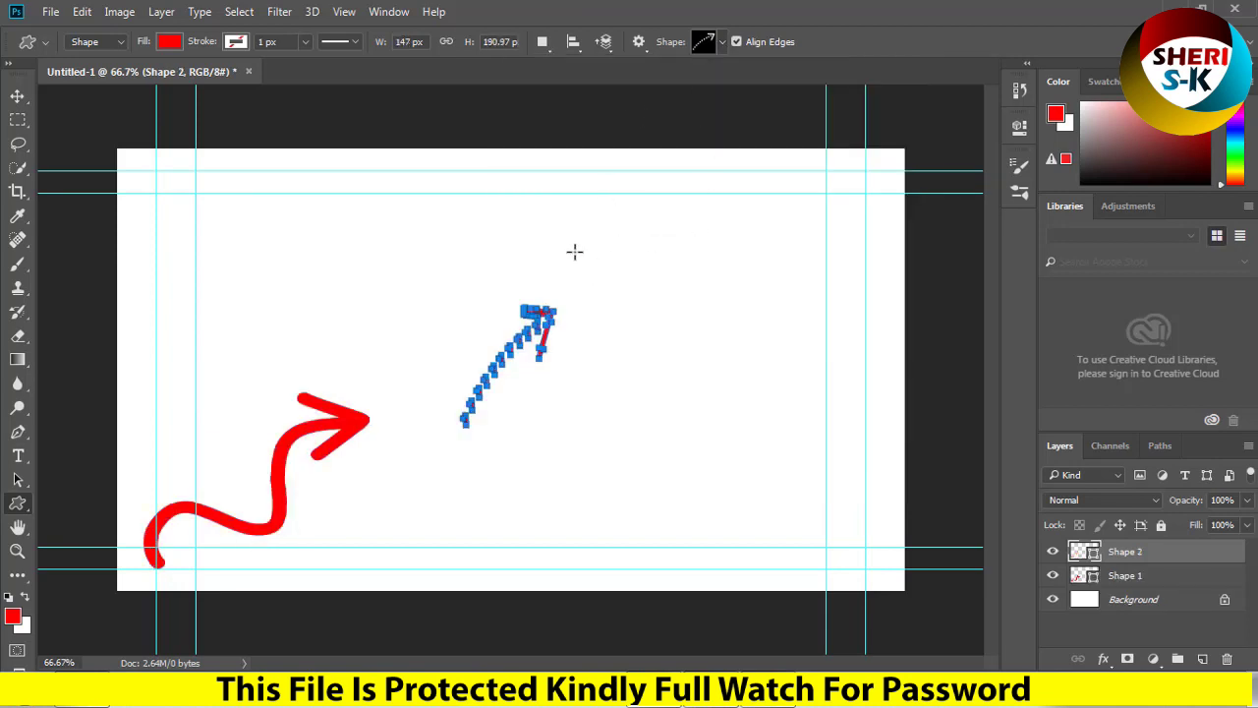
left_click(17, 126)
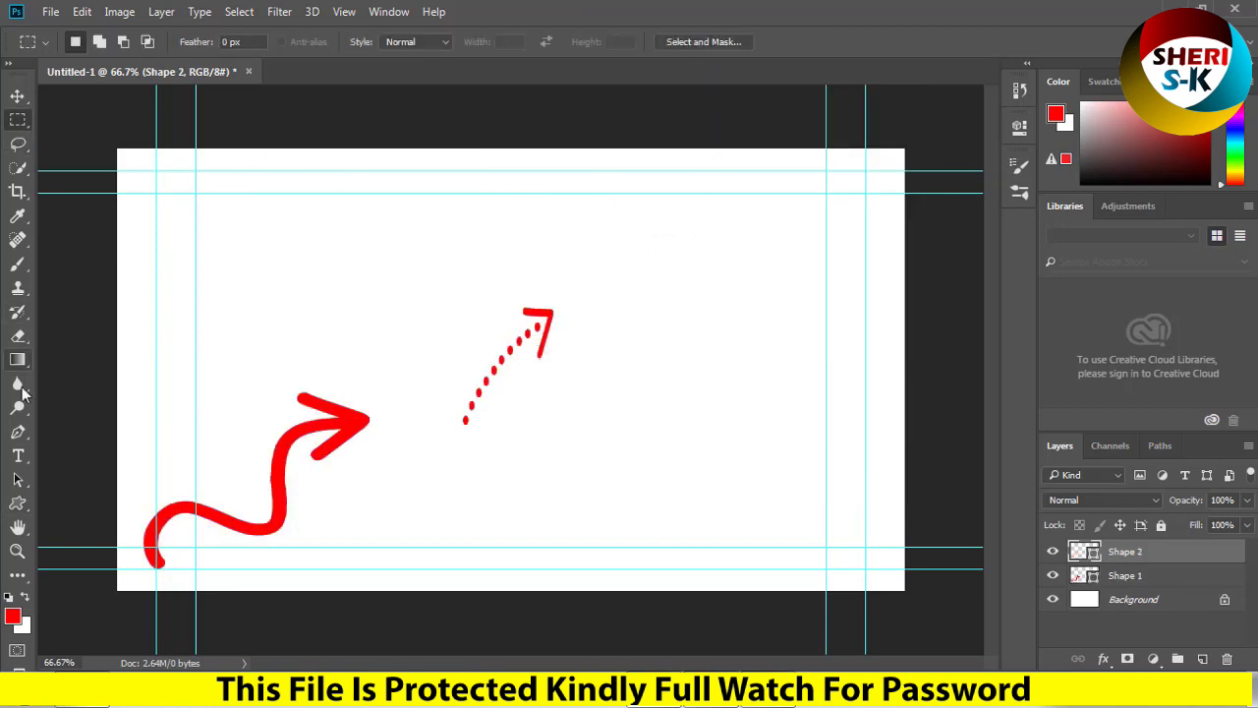
Draw a large curved arrow pointing down-left and a small curved arrow at upper right.
left_click(18, 504)
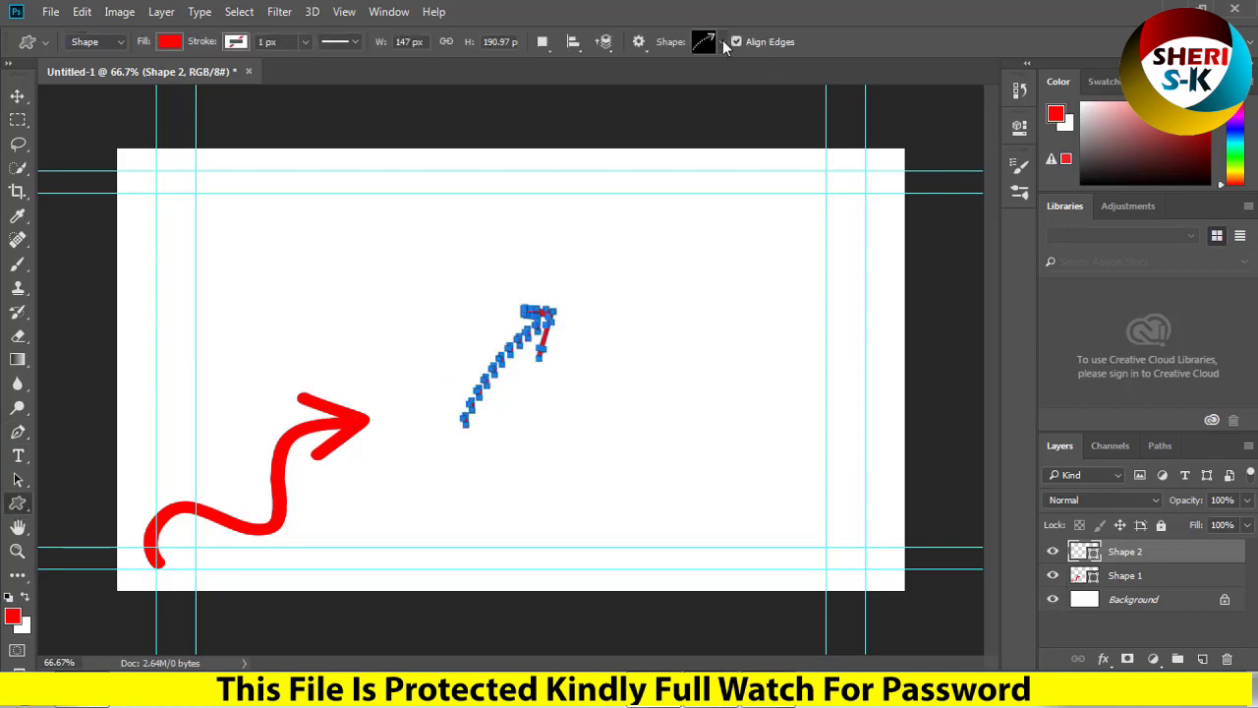
left_click(724, 43)
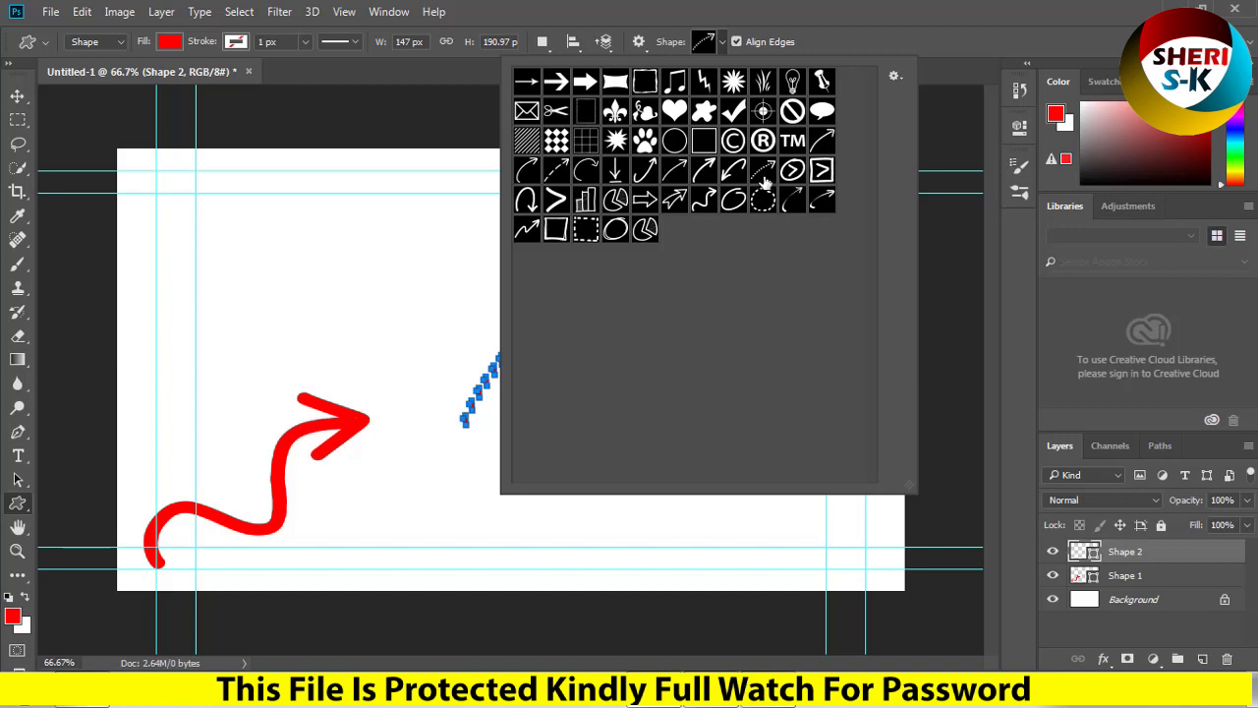
left_click(352, 298)
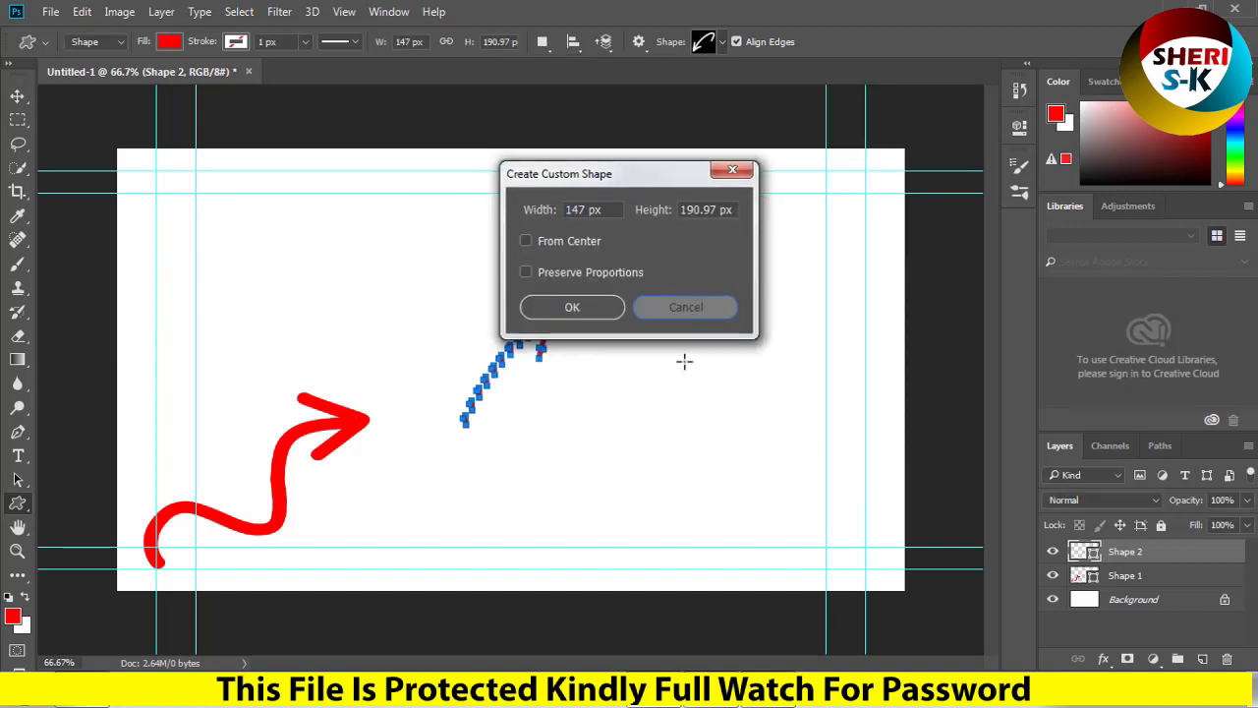
left_click(688, 311)
left_click_drag(609, 466, 733, 311)
left_click_drag(806, 244, 742, 299)
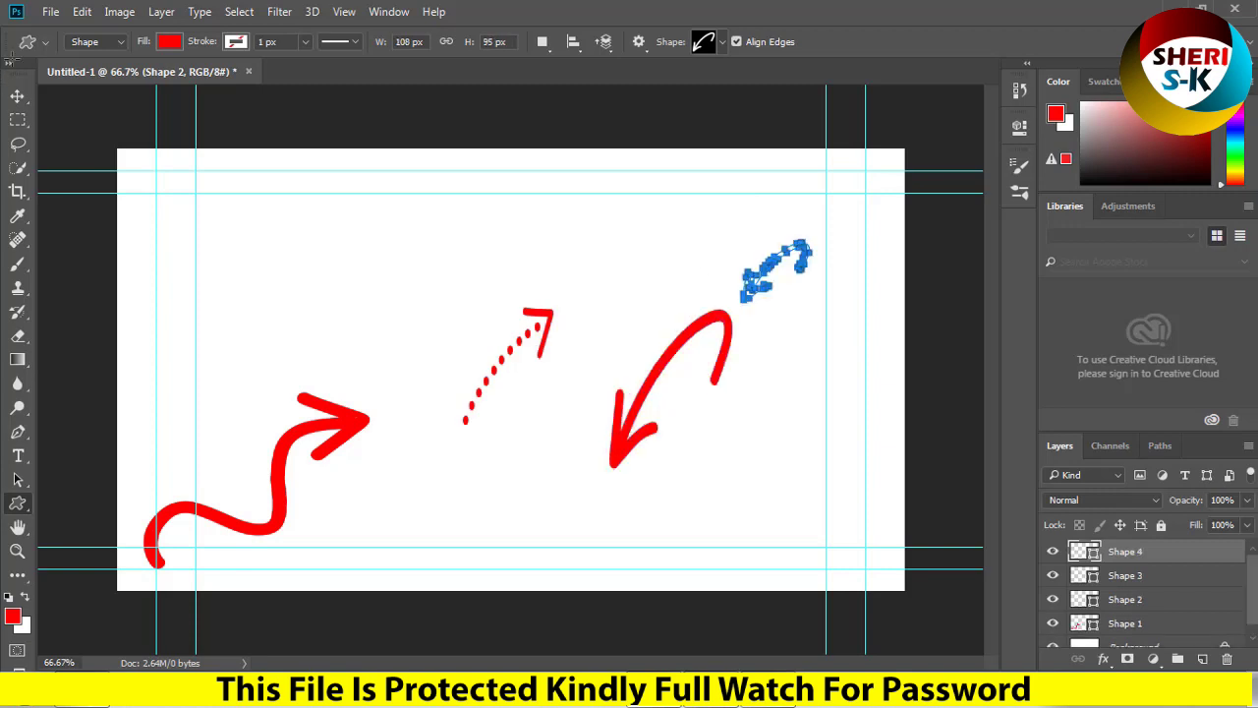
left_click(18, 119)
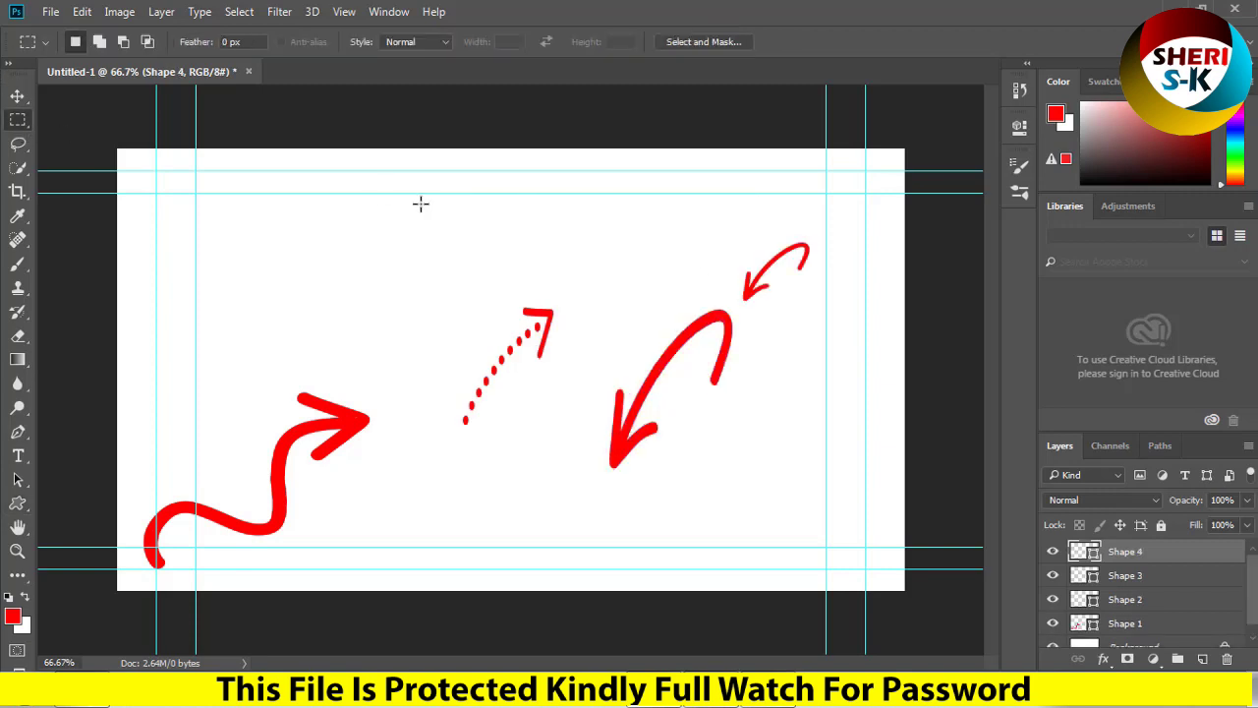